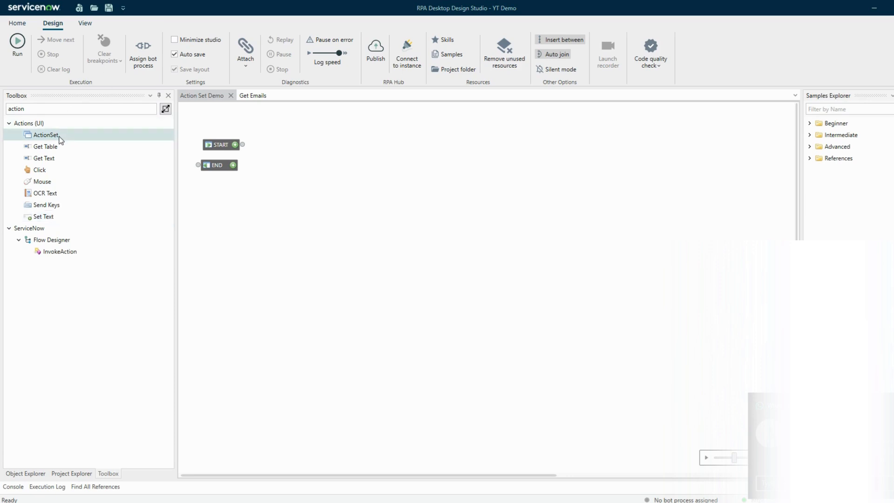
# Add an ActionSet component to the design surface beside the START and END nodes.
pyautogui.moveTo(52, 137); pyautogui.dragTo(271, 142)
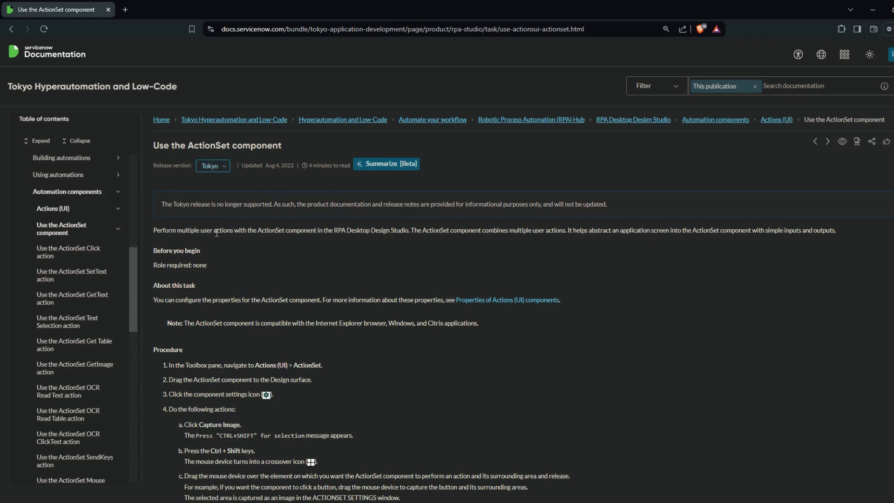
# Read the documentation page on using the ActionSet component, including its procedure, supported actions and port table.
pyautogui.moveTo(210, 232); pyautogui.dragTo(273, 230)
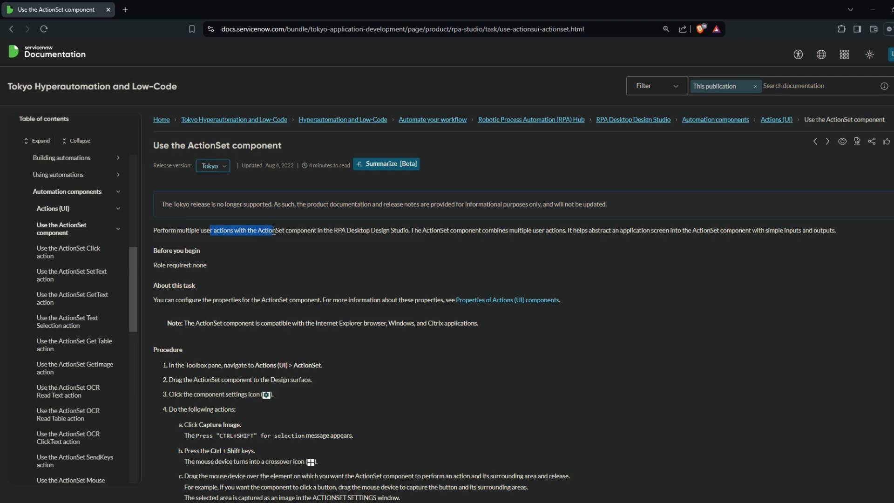
pyautogui.click(290, 239)
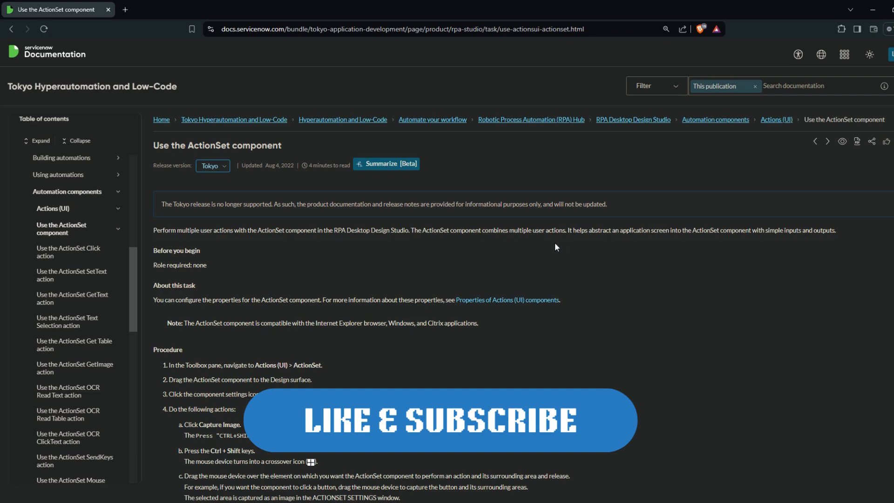
pyautogui.scroll(-3, 379, 317)
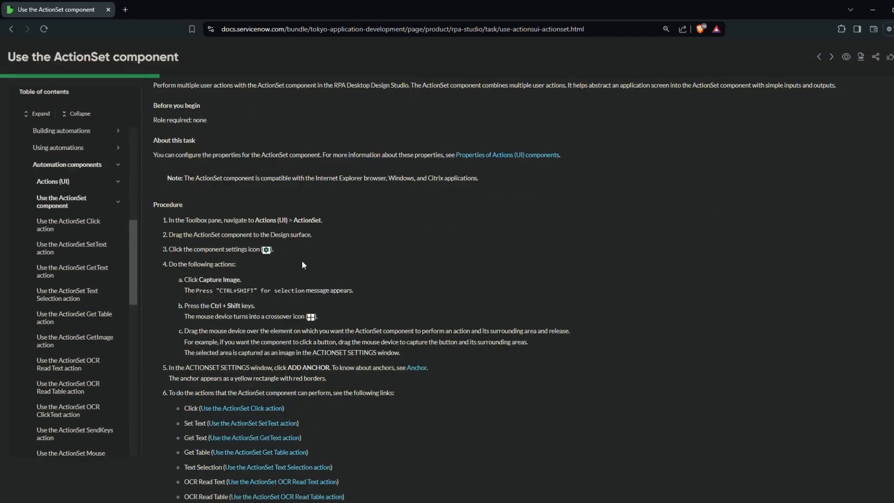
pyautogui.scroll(-5, 314, 335)
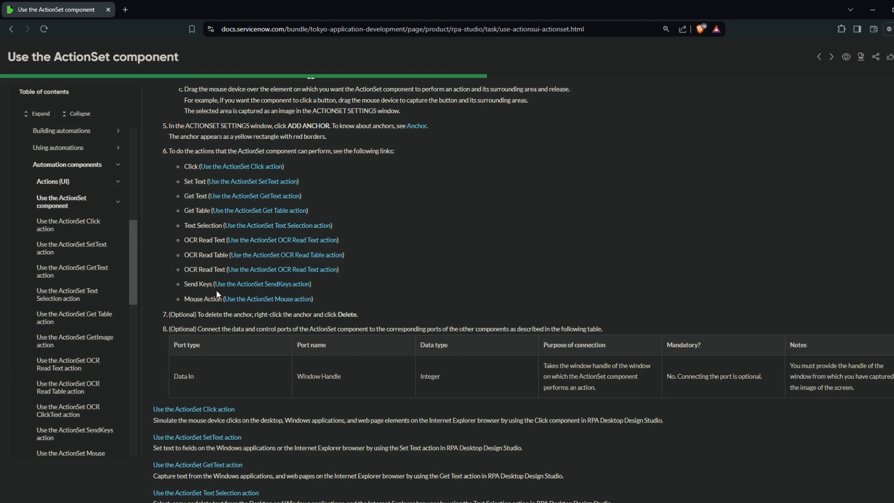
pyautogui.scroll(-4, 247, 334)
pyautogui.scroll(4, 247, 334)
pyautogui.scroll(-2, 412, 314)
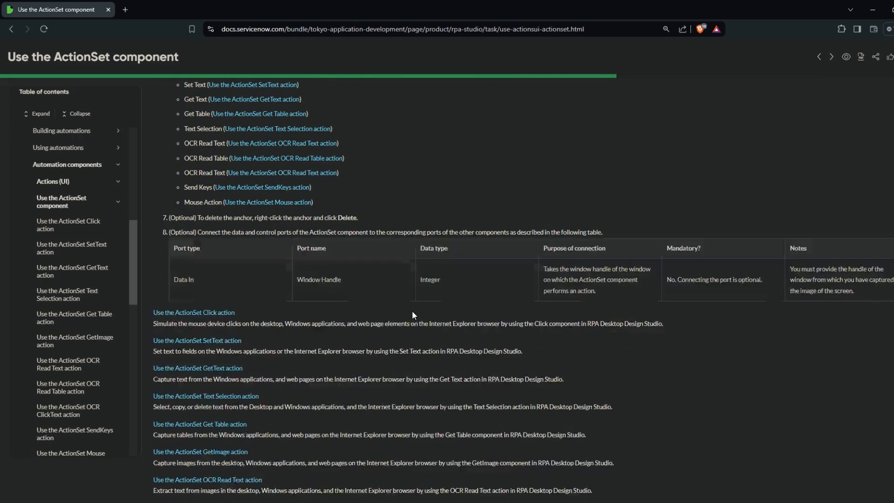
pyautogui.scroll(3, 307, 326)
pyautogui.scroll(-5, 298, 331)
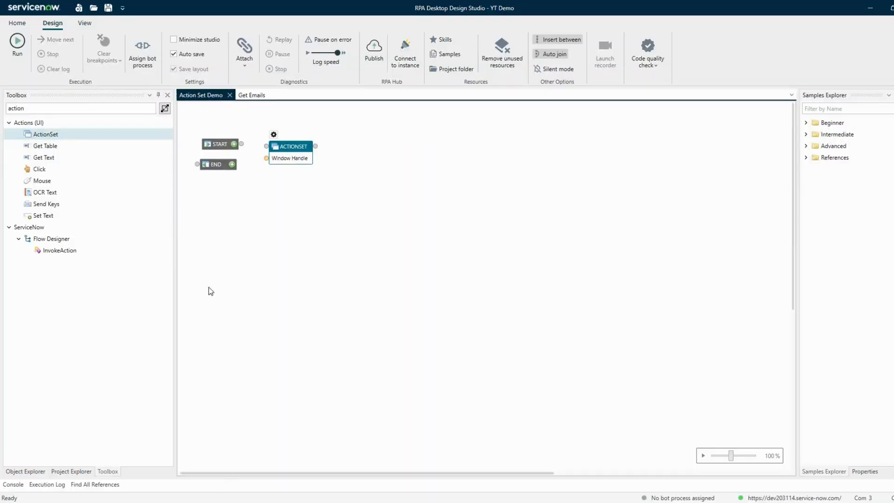
# Open the ActionSet component's settings and maximize the settings window.
pyautogui.moveTo(292, 149); pyautogui.dragTo(294, 147)
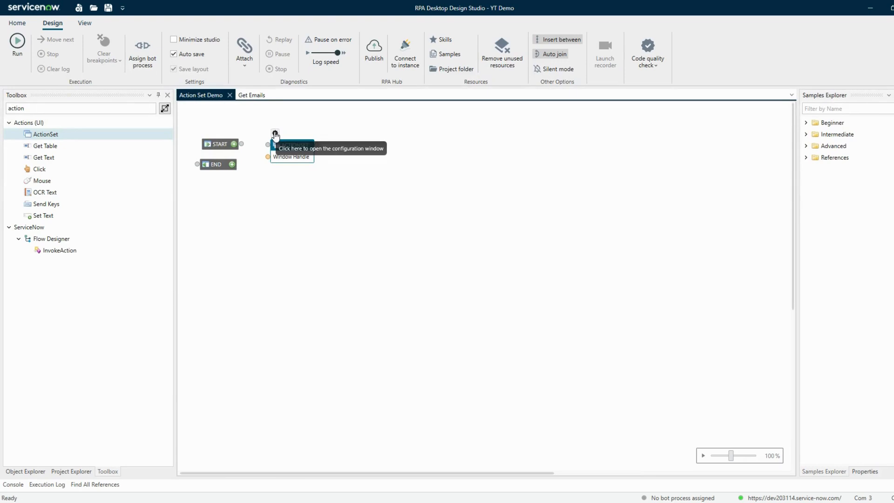
pyautogui.click(276, 134)
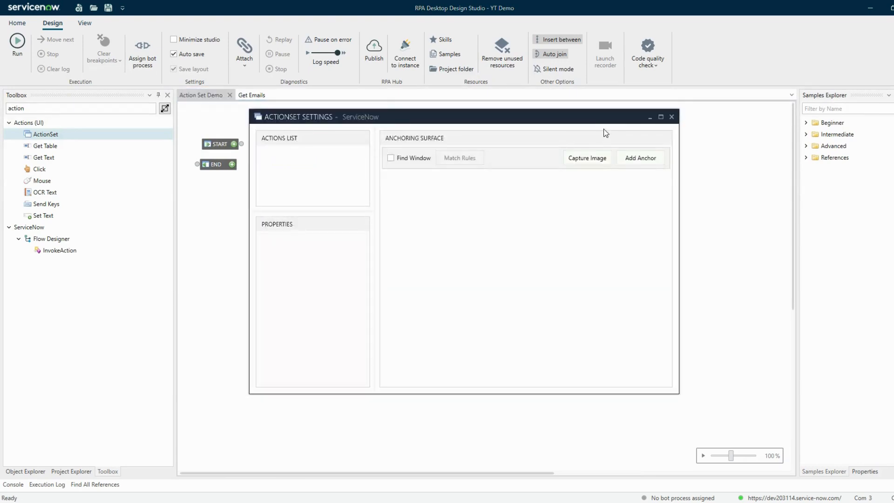
pyautogui.click(660, 117)
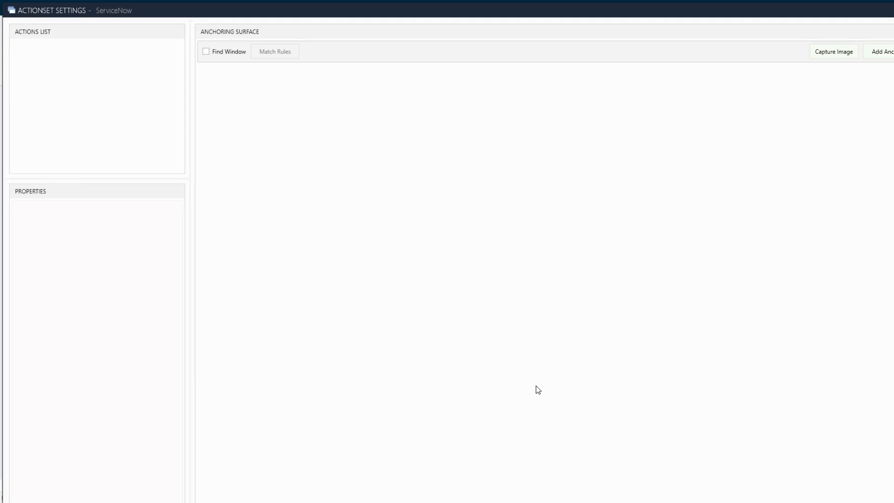
# Capture the whole Connection Manager login window as the image for the anchoring surface.
pyautogui.click(455, 259)
pyautogui.click(827, 59)
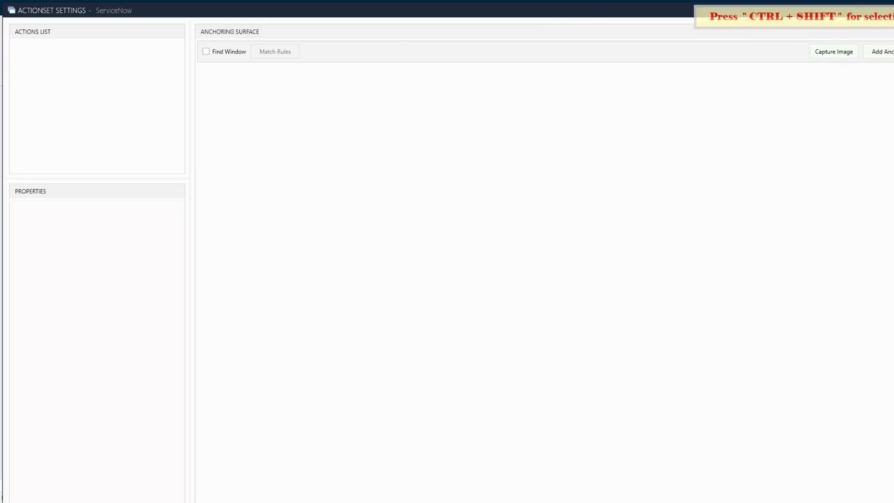
pyautogui.moveTo(238, 480)
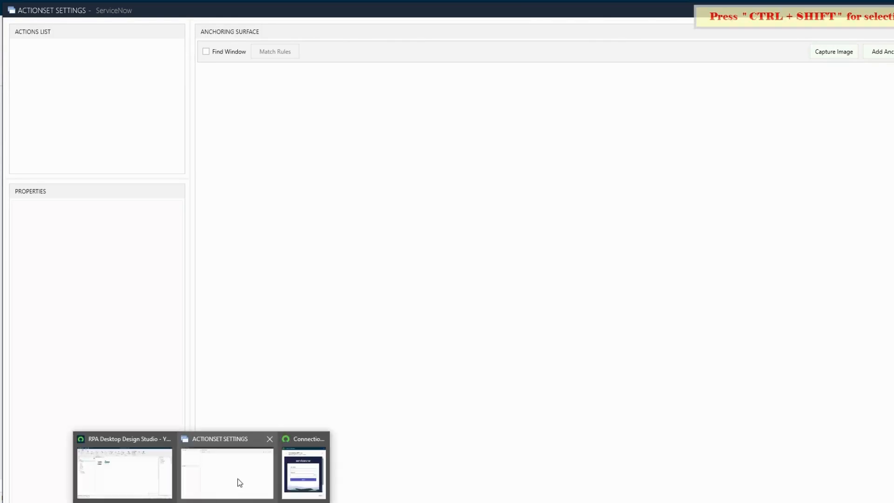
pyautogui.click(303, 473)
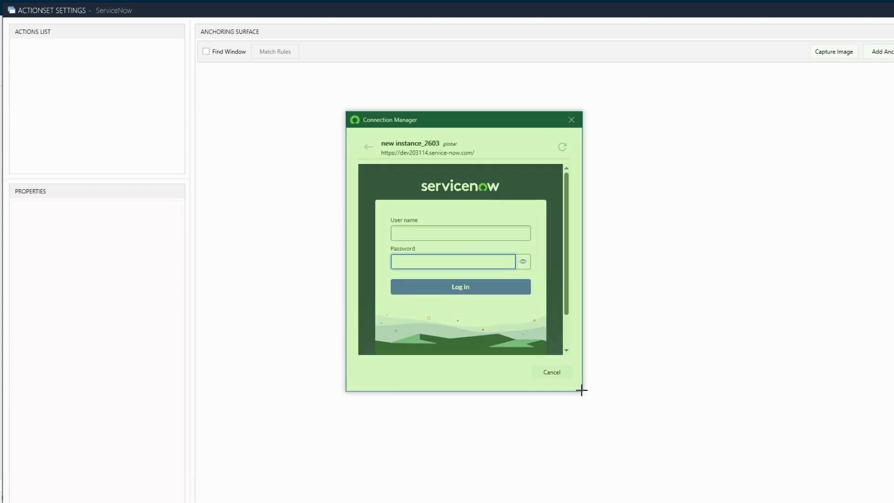
pyautogui.click(581, 390)
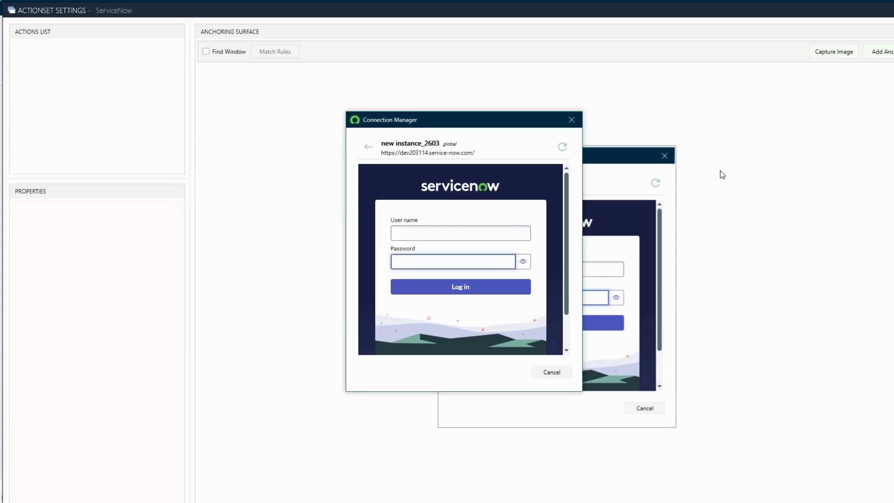
pyautogui.click(630, 108)
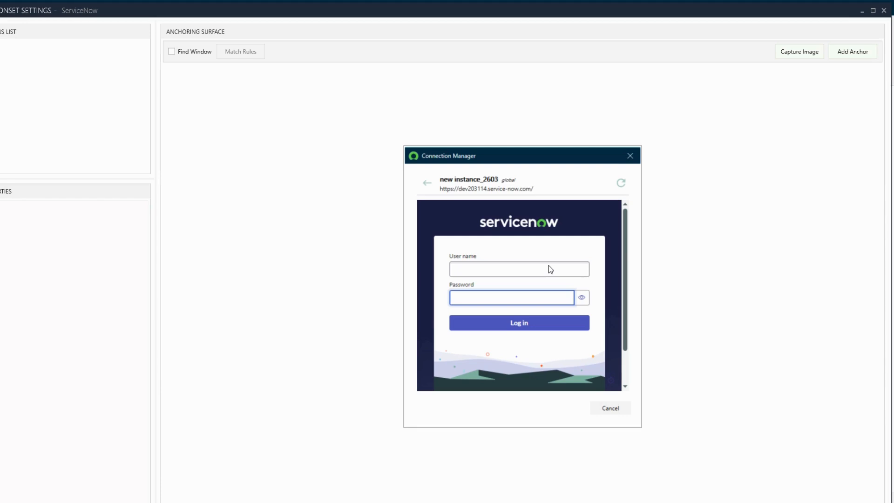
# Add two anchors to the captured image, placing the first over the User name label and the second over the Password label.
pyautogui.click(852, 53)
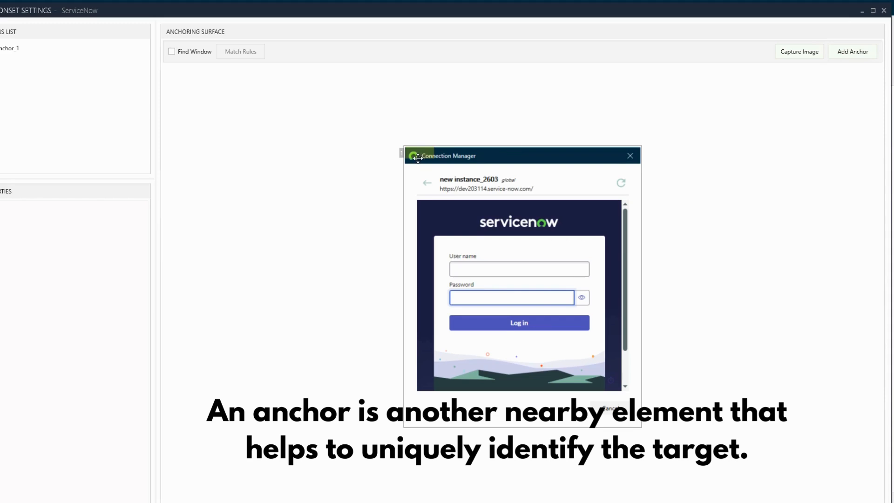
pyautogui.moveTo(420, 159); pyautogui.dragTo(462, 260)
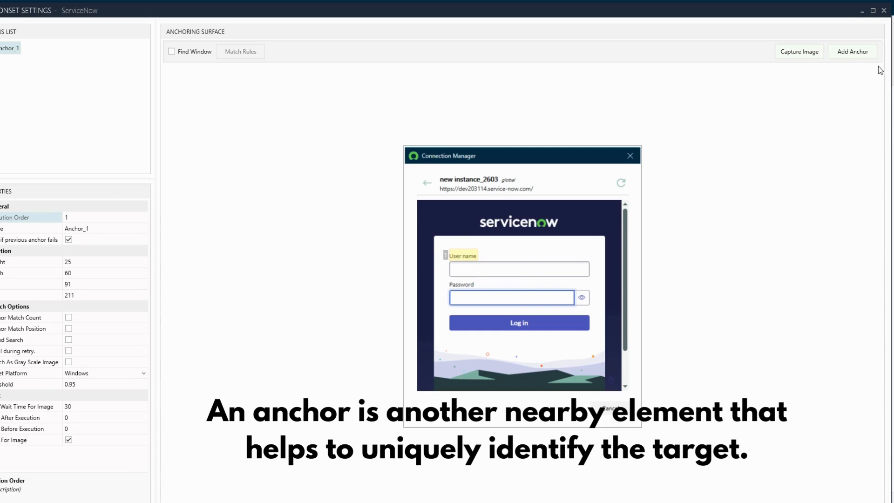
pyautogui.click(861, 53)
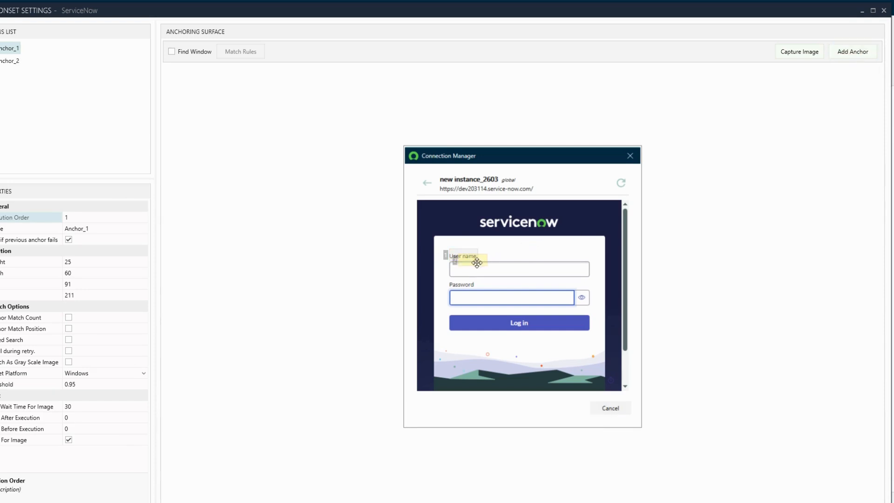
pyautogui.moveTo(469, 260); pyautogui.dragTo(468, 287)
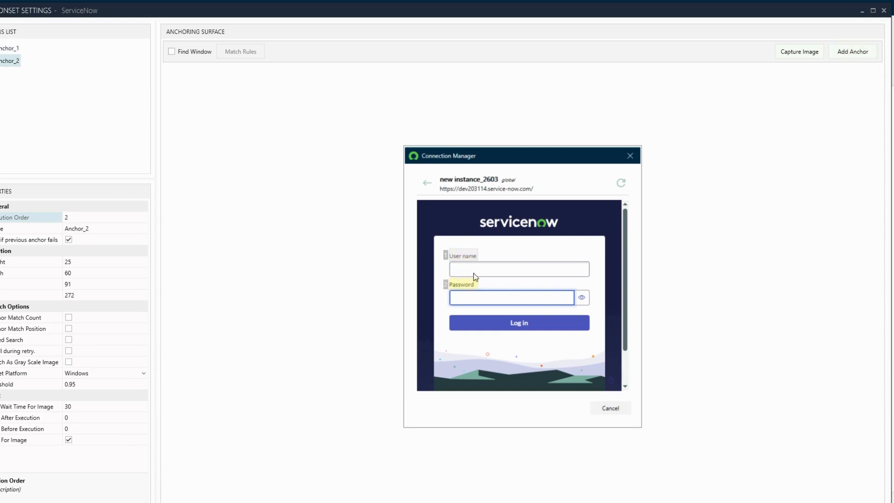
pyautogui.click(473, 256)
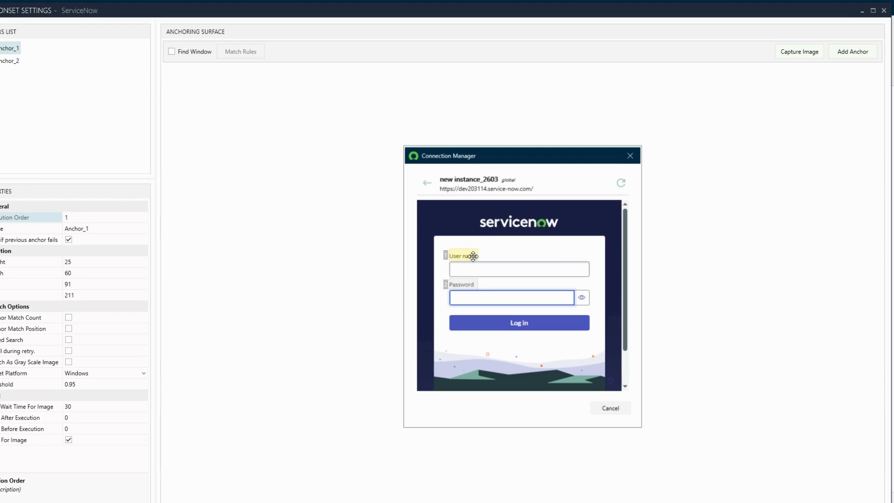
pyautogui.rightClick(472, 255)
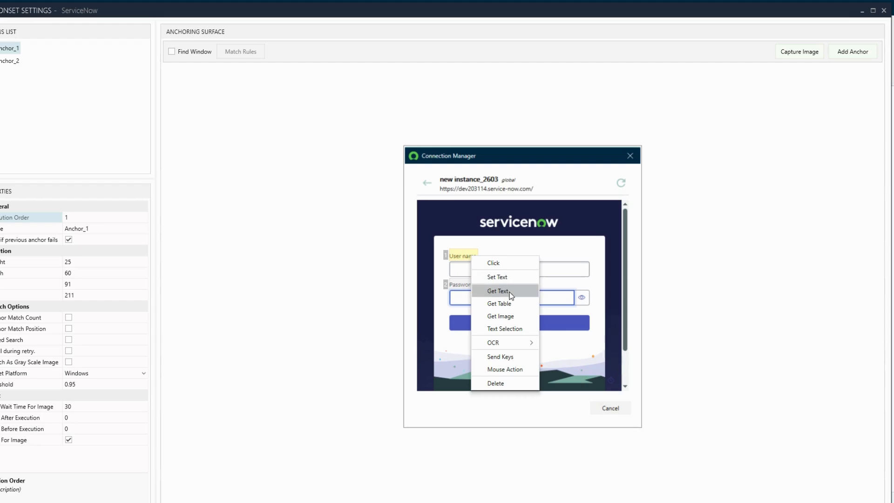
pyautogui.moveTo(514, 342)
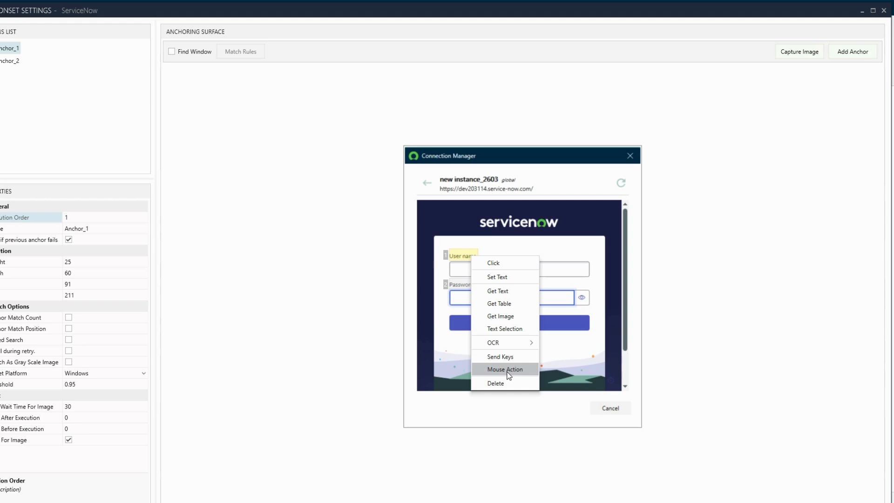
pyautogui.click(468, 272)
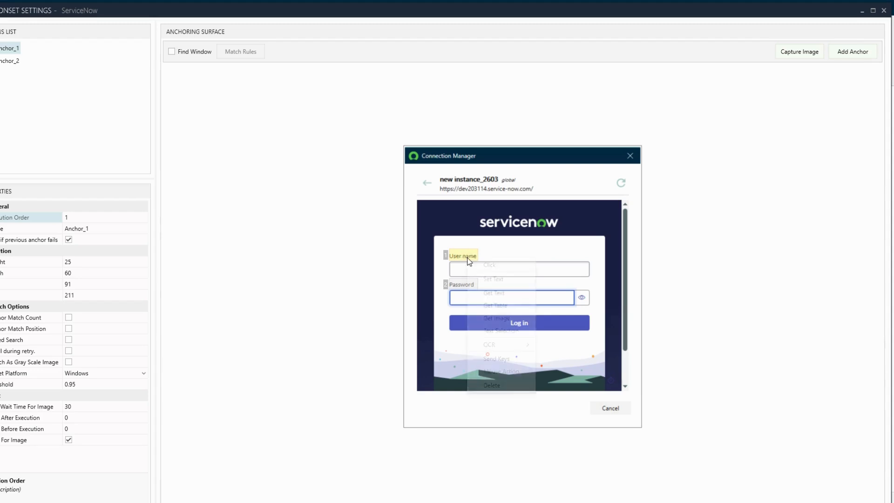
# Add a Send Keys action to the User name anchor and place its target point inside the User name field.
pyautogui.rightClick(468, 257)
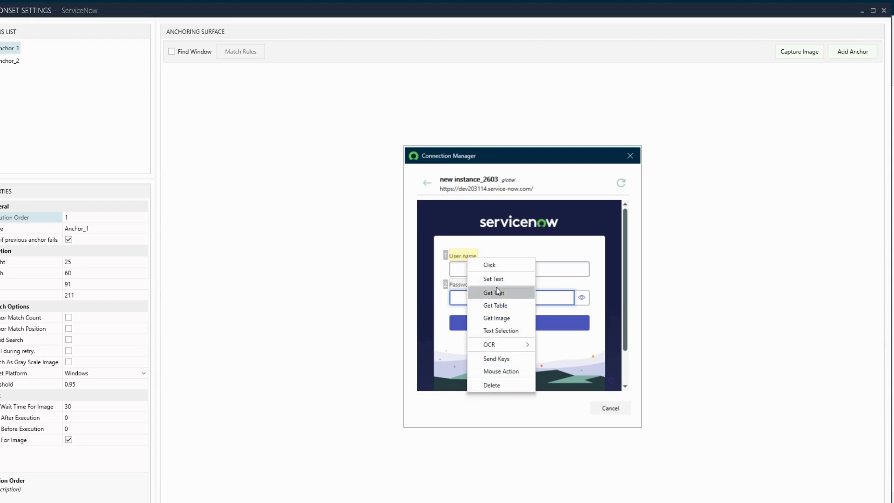
pyautogui.click(504, 361)
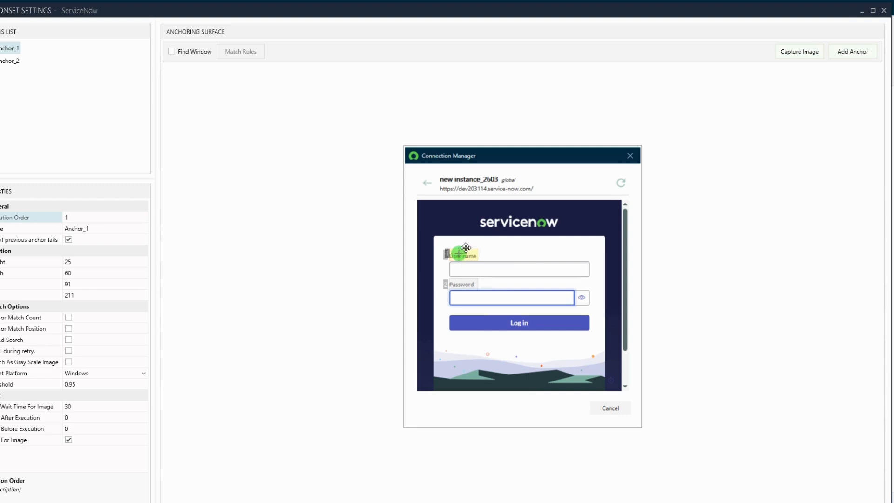
pyautogui.moveTo(458, 252)
pyautogui.mouseDown()
pyautogui.moveTo(483, 268)
pyautogui.moveTo(516, 270)
pyautogui.mouseUp()
pyautogui.moveTo(516, 270); pyautogui.dragTo(516, 269)
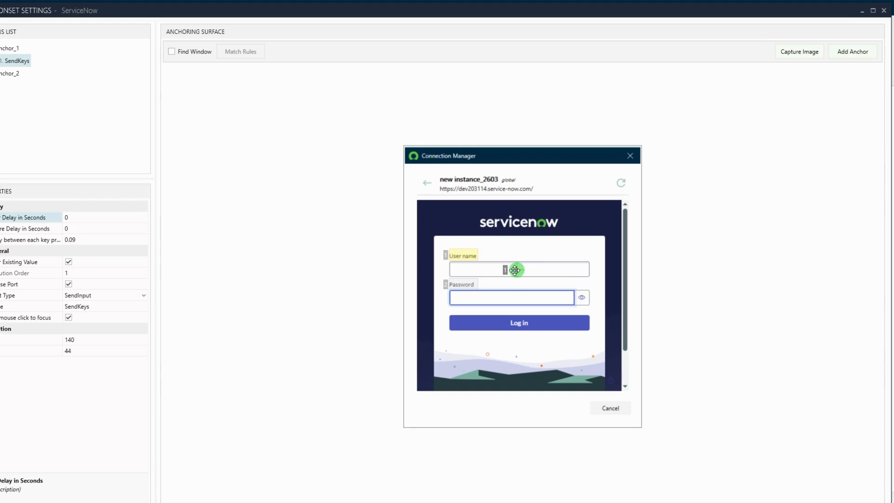
# Add a Send Keys action to the Password anchor and place its target point inside the Password field.
pyautogui.rightClick(464, 284)
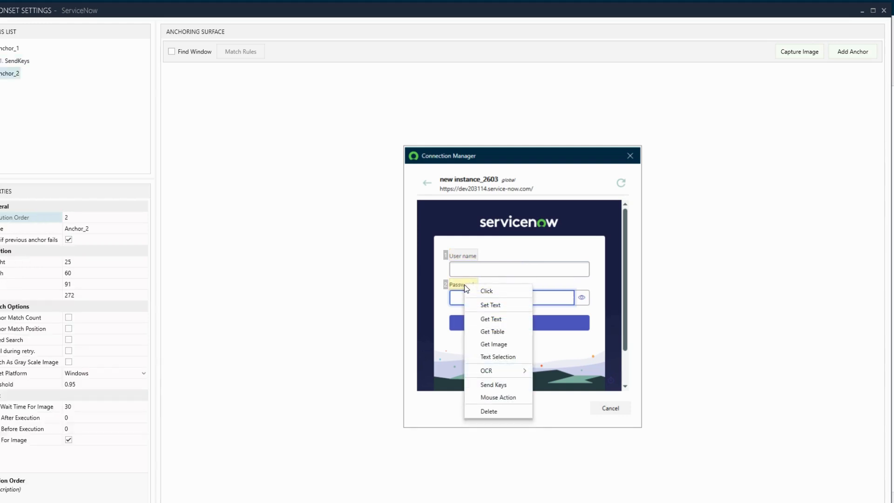
pyautogui.click(500, 382)
pyautogui.moveTo(455, 282); pyautogui.dragTo(522, 296)
pyautogui.click(505, 300)
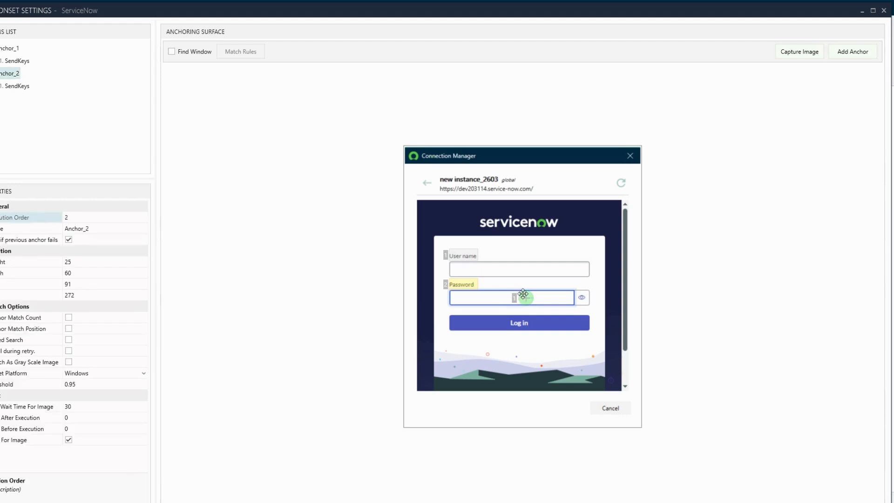
pyautogui.click(523, 296)
# Check which Send Keys target belongs to each of the two anchors on the captured image and in the actions list.
pyautogui.click(466, 255)
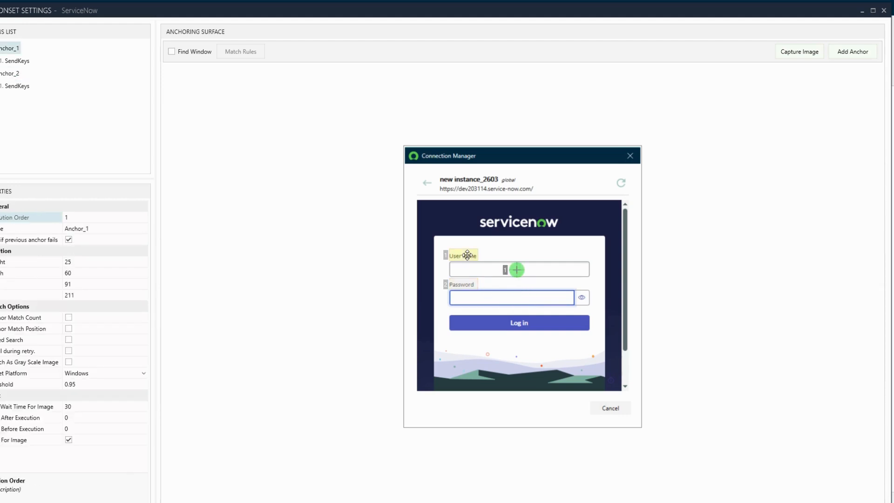
pyautogui.click(473, 284)
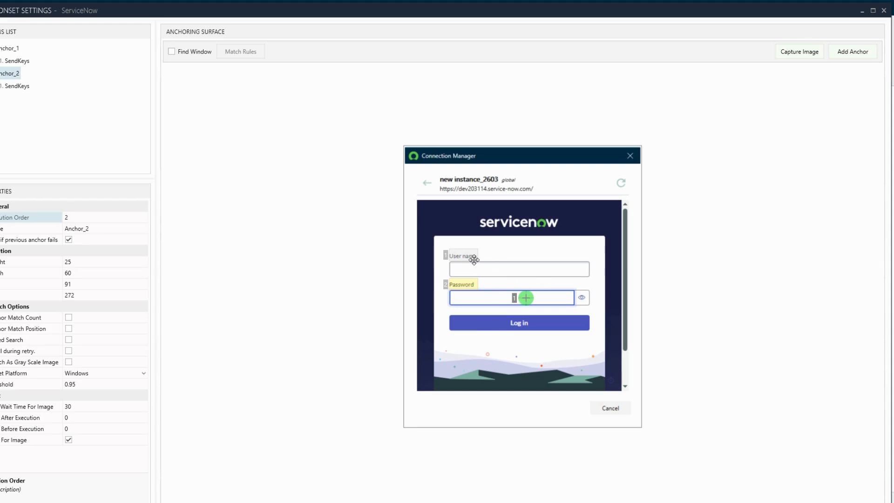
pyautogui.click(517, 270)
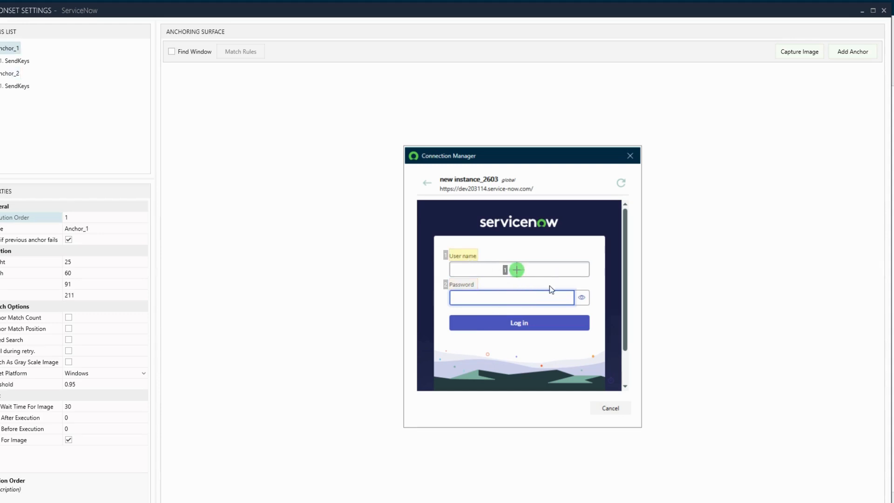
pyautogui.click(522, 298)
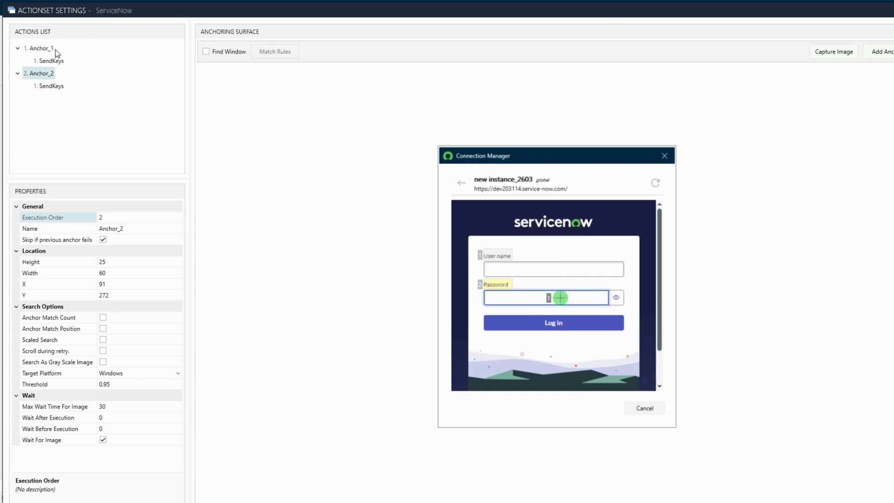
pyautogui.click(16, 48)
pyautogui.click(17, 48)
# Rename the first anchor, the one over the User name label, as UserName.
pyautogui.click(49, 49)
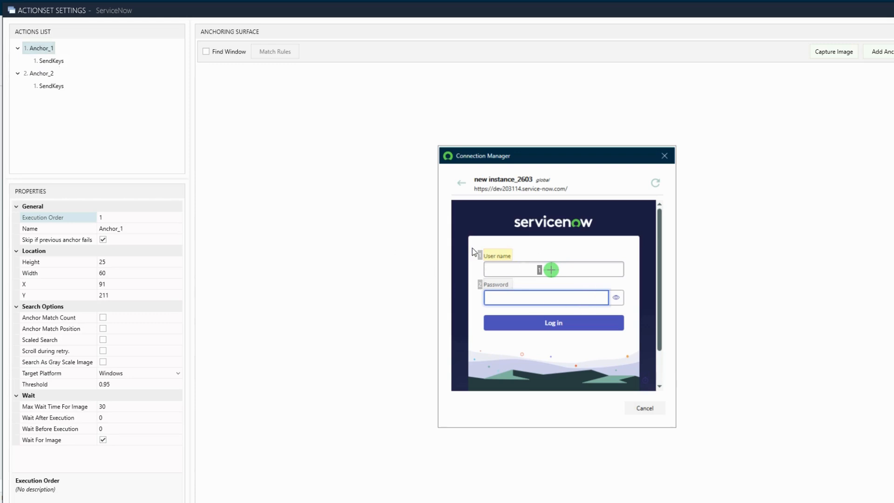
pyautogui.click(143, 227)
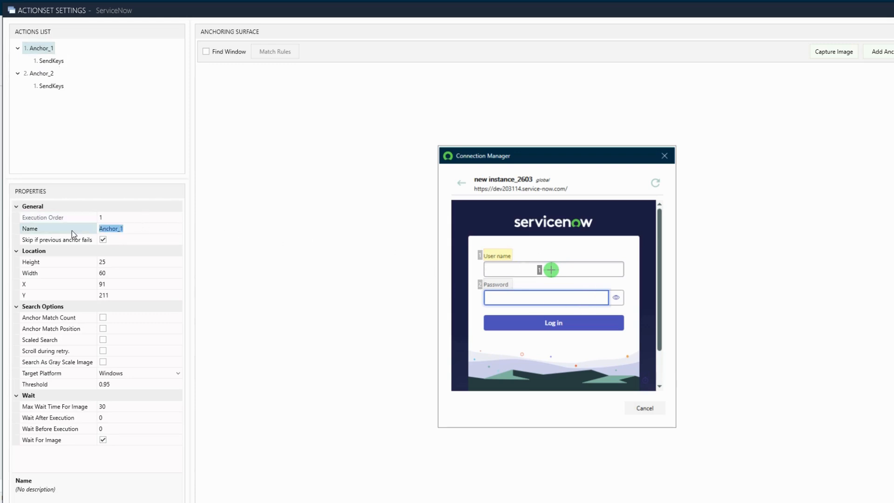
pyautogui.press('BackSpace')
pyautogui.write('User')
pyautogui.press('BackSpace')
pyautogui.press('BackSpace')
pyautogui.press('BackSpace')
pyautogui.write('serName')
pyautogui.click(133, 279)
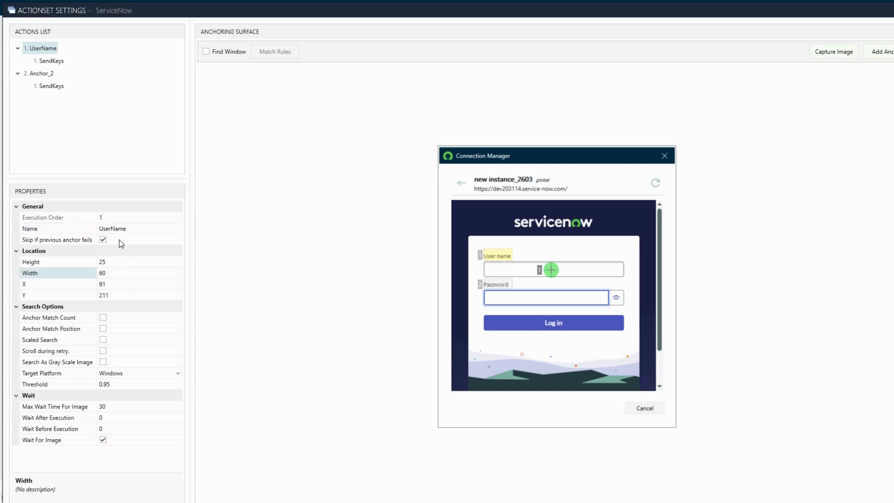
# Review the UserName anchor's skip-on-failure setting, Target Platform options and scroll-during-retry setting.
pyautogui.click(119, 239)
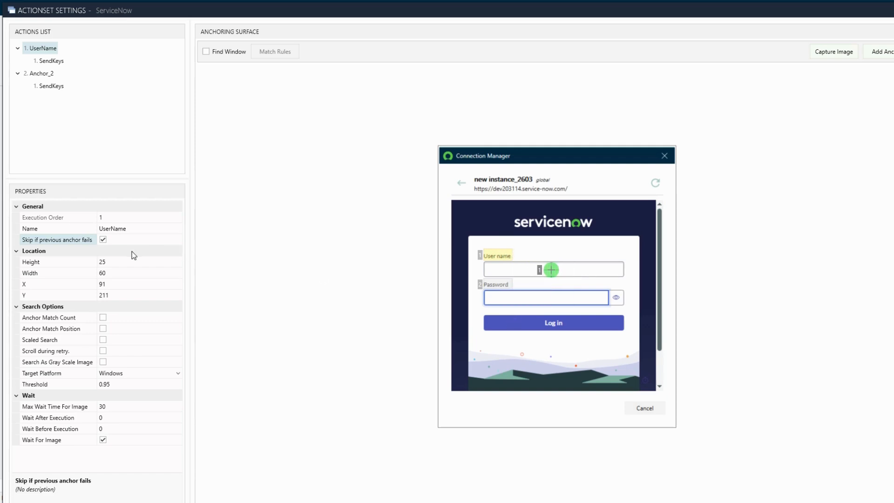
pyautogui.click(103, 240)
pyautogui.click(122, 374)
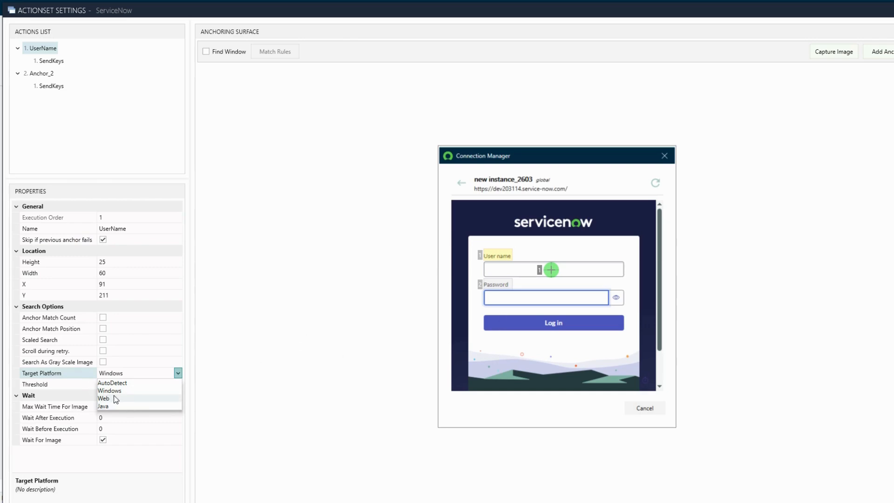
pyautogui.click(114, 392)
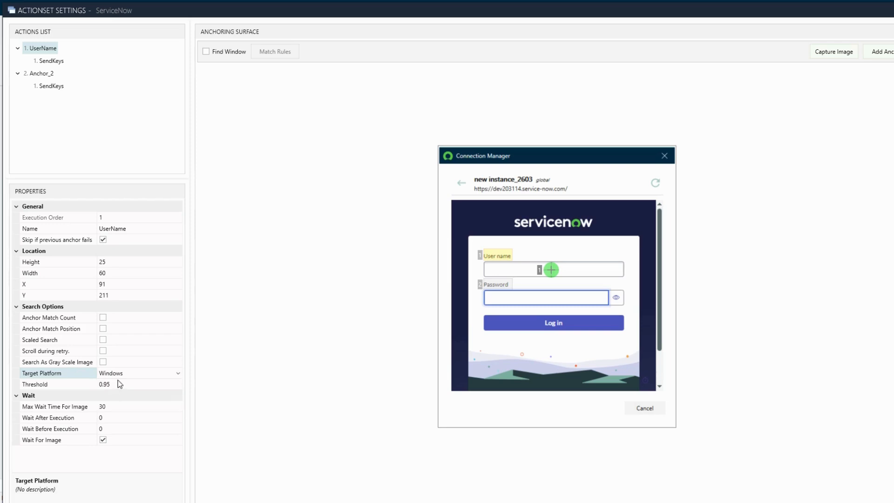
pyautogui.click(121, 375)
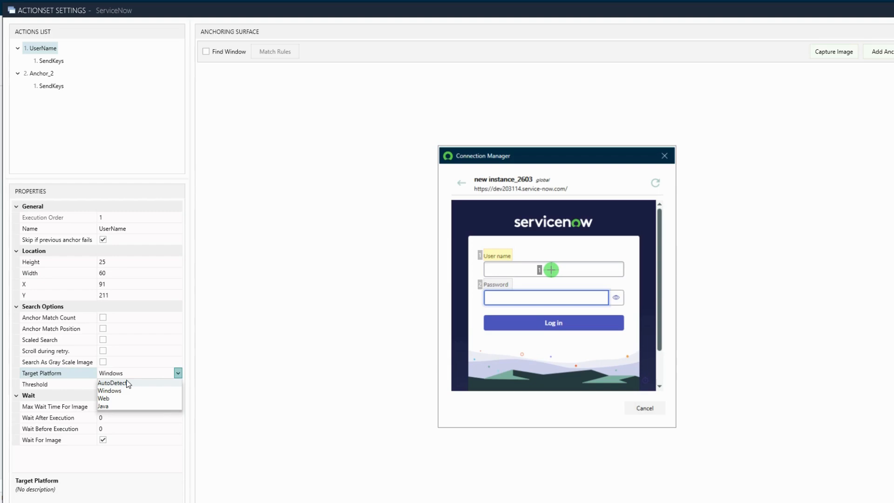
pyautogui.click(95, 353)
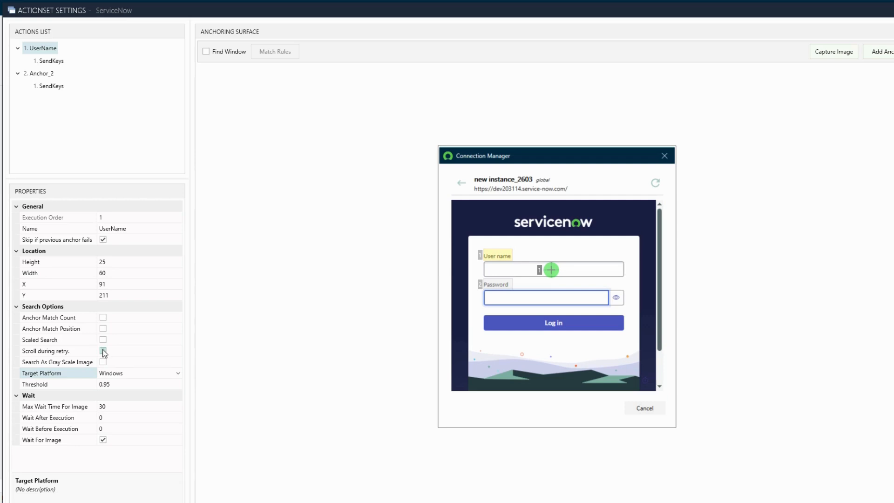
pyautogui.click(103, 351)
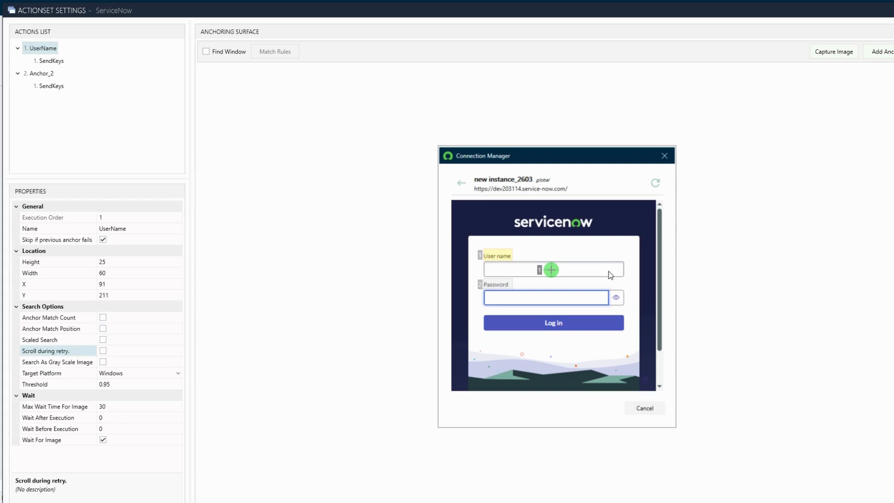
# Set the User name field's Send Keys action to wait 2 seconds before and 1 second after execution.
pyautogui.click(553, 269)
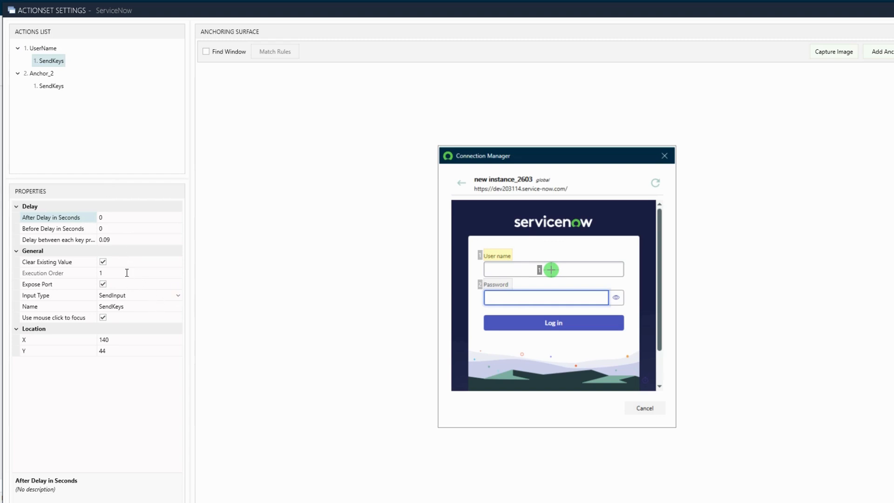
pyautogui.click(111, 228)
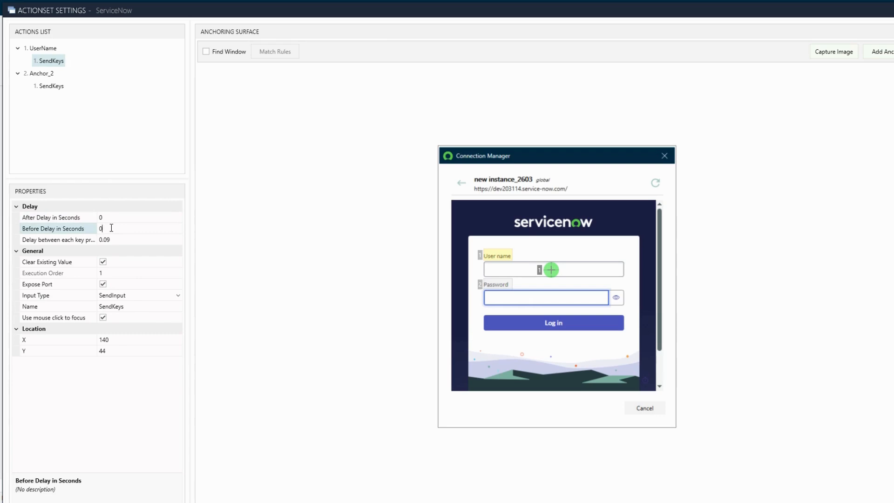
pyautogui.press('BackSpace')
pyautogui.write('2')
pyautogui.click(110, 217)
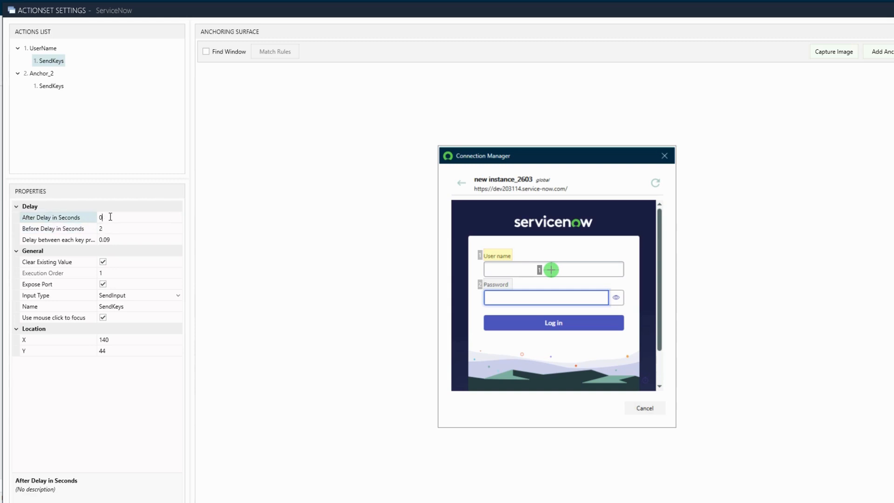
pyautogui.press('BackSpace')
pyautogui.write('1')
pyautogui.click(117, 240)
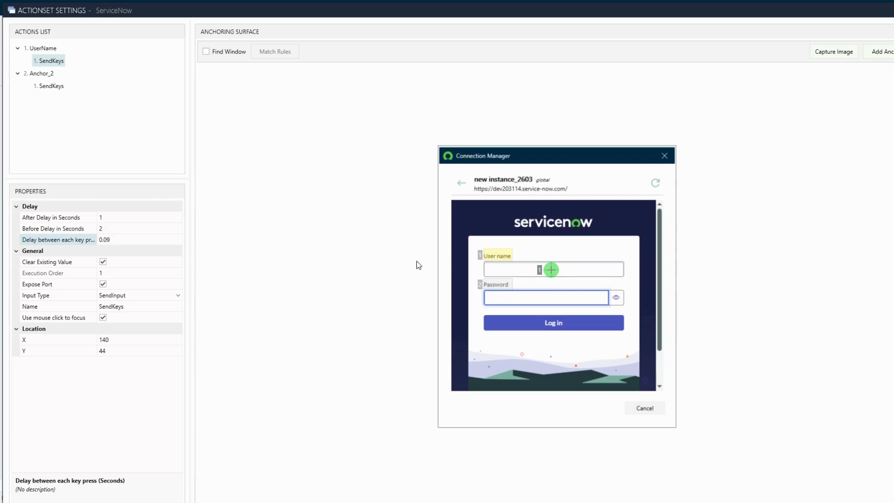
# Examine the Clear Existing Value, Execution Order, Expose Port and mouse-click focus settings of the User name field's Send Keys action.
pyautogui.click(103, 262)
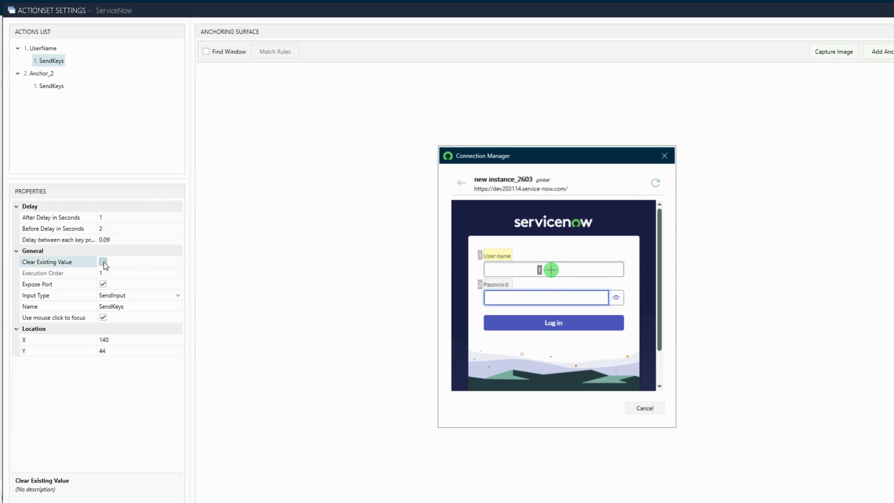
pyautogui.click(103, 262)
pyautogui.click(107, 273)
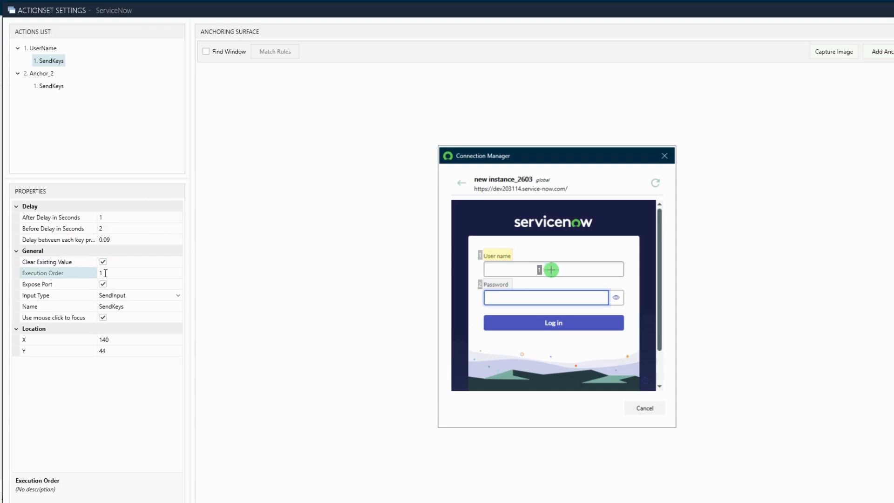
pyautogui.click(48, 275)
pyautogui.click(132, 274)
pyautogui.click(103, 285)
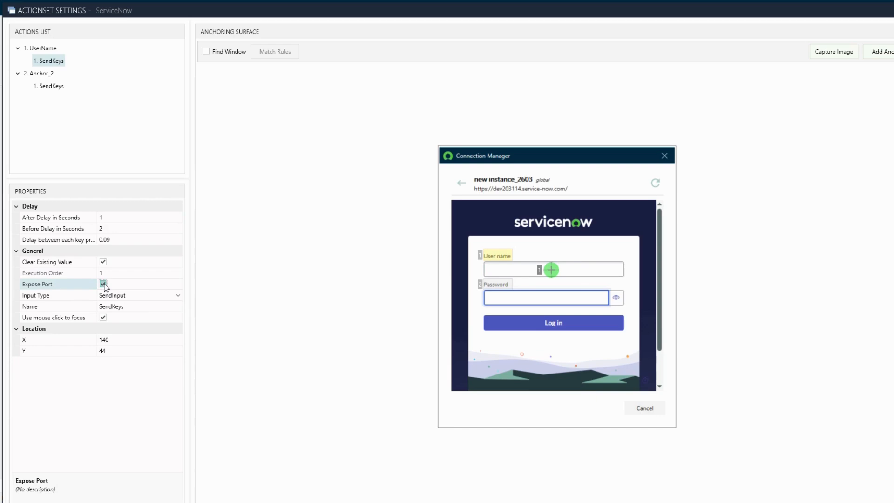
pyautogui.click(103, 284)
pyautogui.click(103, 285)
pyautogui.click(99, 321)
# Rename the User name field's Send Keys action as SendKeys - UN and set its Input Type to SendKeys.
pyautogui.click(152, 310)
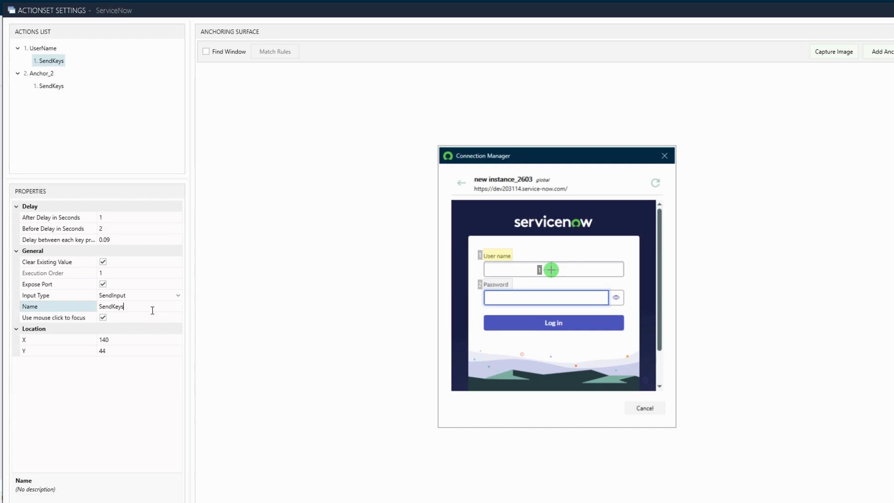
pyautogui.write('- UN')
pyautogui.click(177, 295)
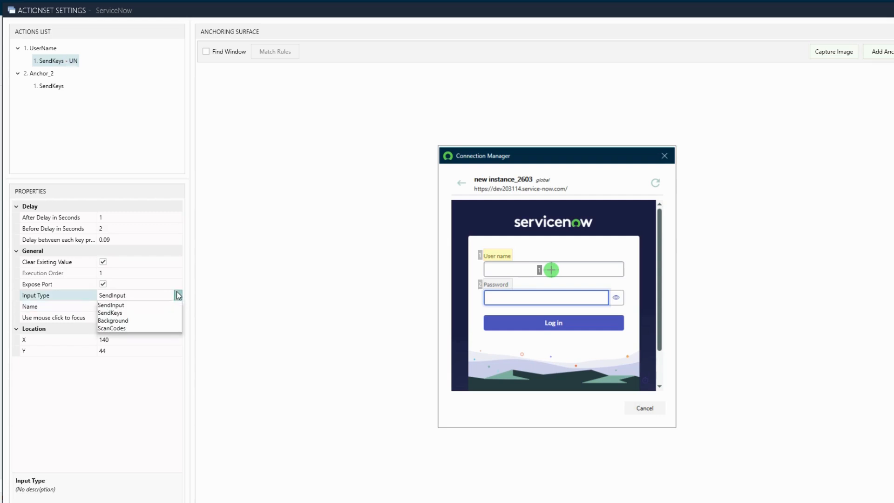
pyautogui.click(124, 313)
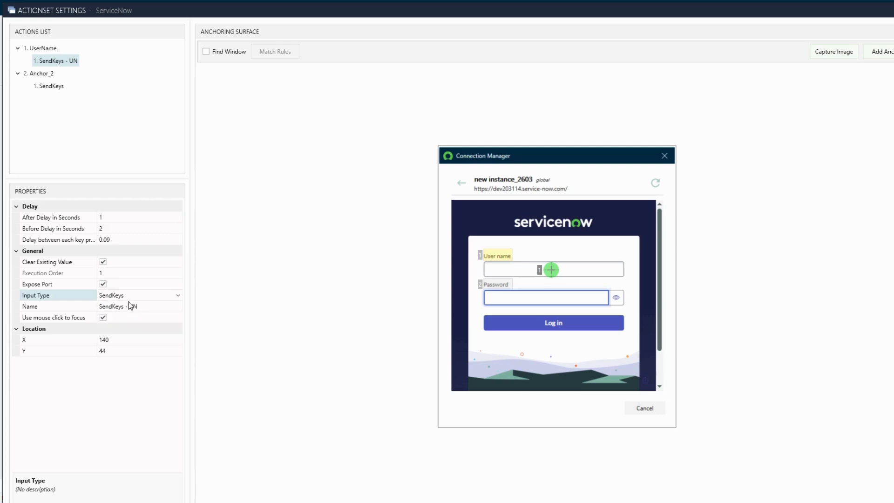
pyautogui.click(130, 296)
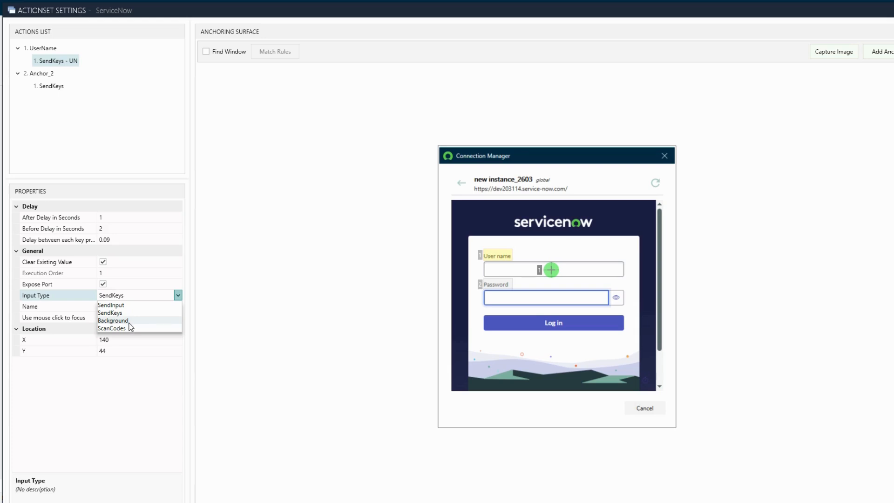
# Rename the second anchor as Password and set the Input Type of its Send Keys action to SendKeys.
pyautogui.click(40, 73)
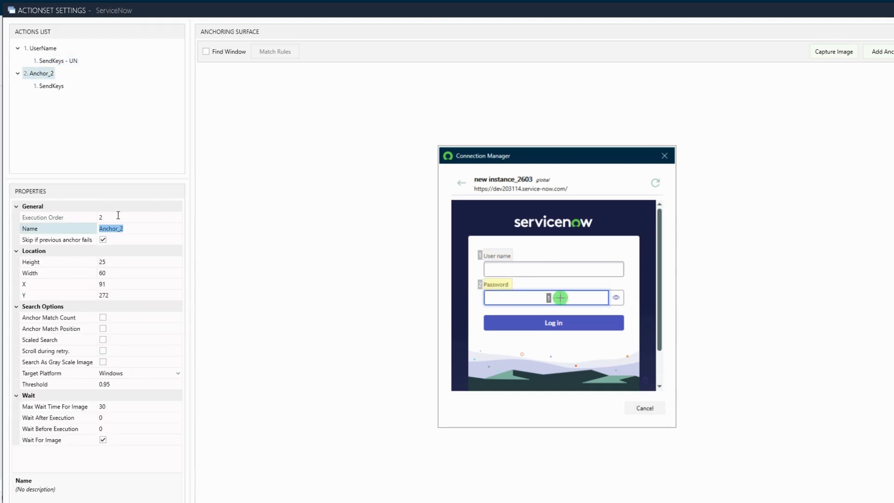
pyautogui.write('Password')
pyautogui.click(52, 86)
pyautogui.click(147, 296)
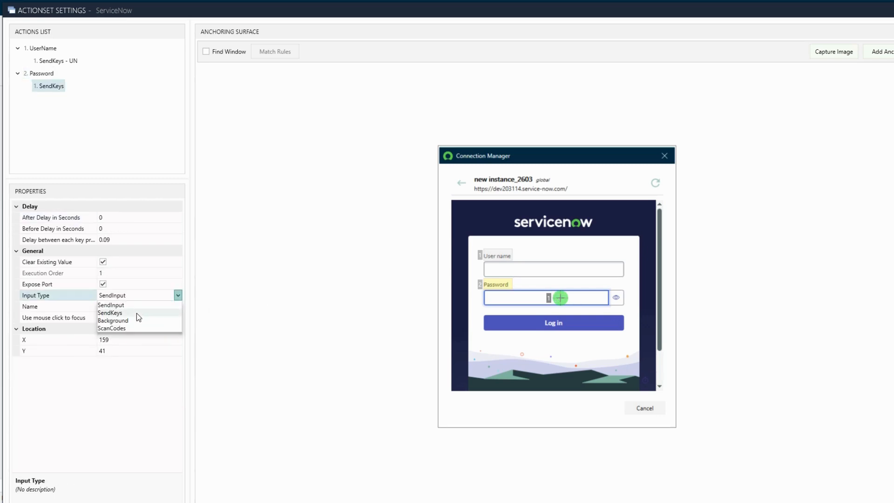
pyautogui.click(136, 313)
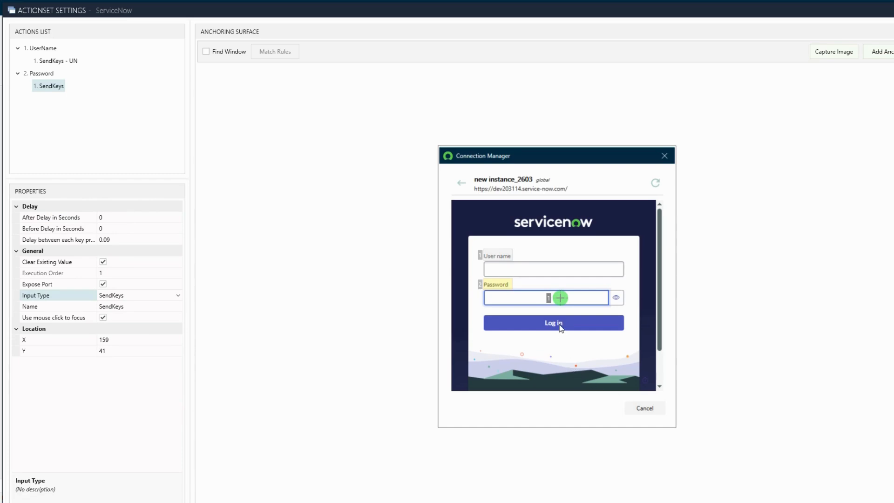
pyautogui.rightClick(498, 287)
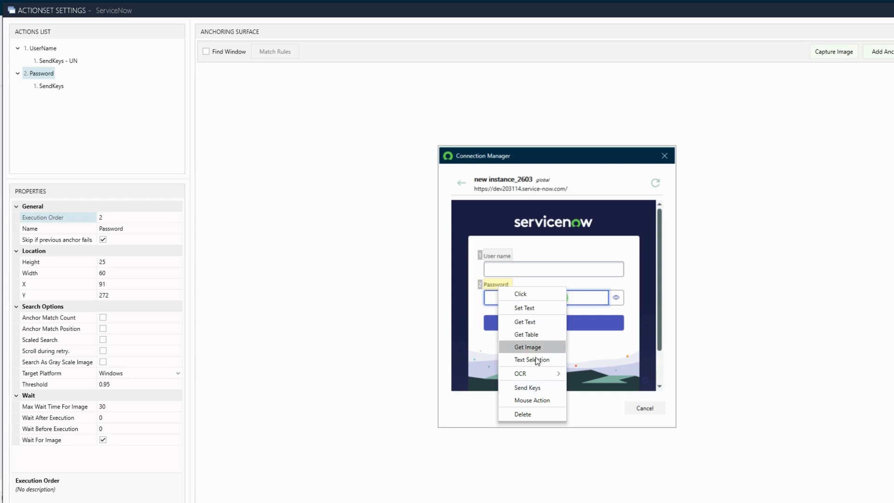
pyautogui.click(548, 388)
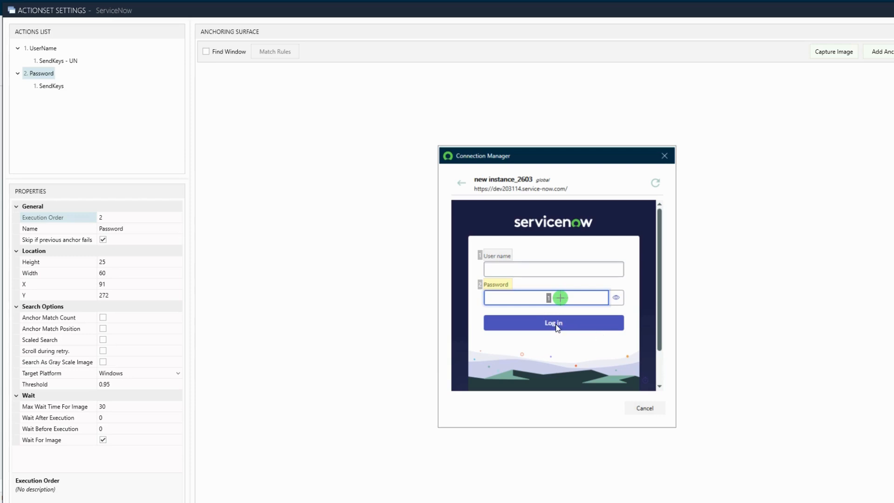
pyautogui.click(503, 256)
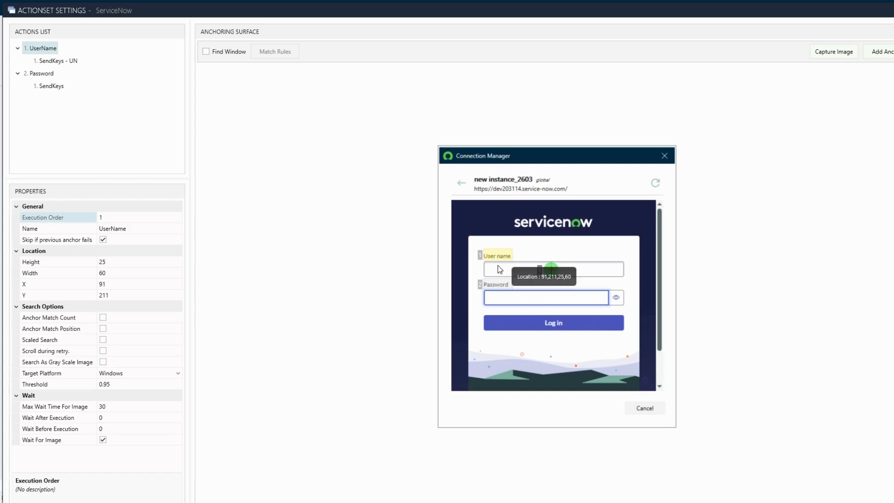
pyautogui.click(495, 285)
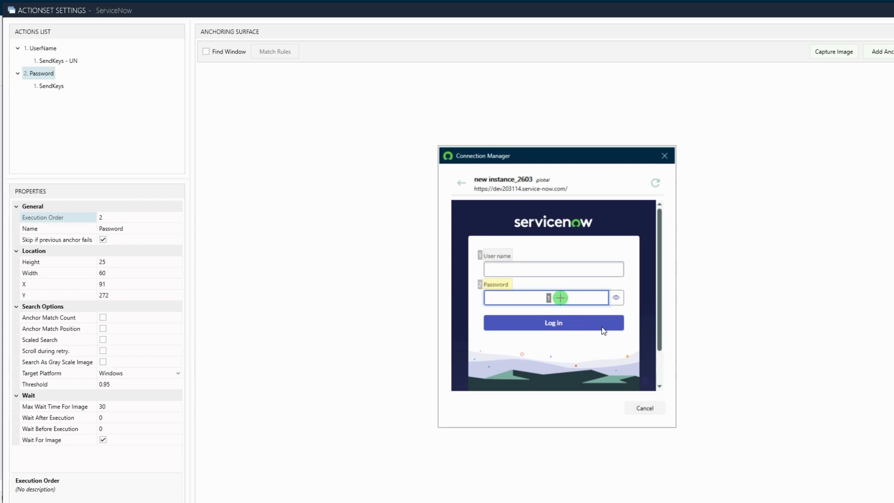
# Add a second Send Keys action to the Password anchor, targeting the Log in button, with Input Type SendKeys.
pyautogui.rightClick(502, 289)
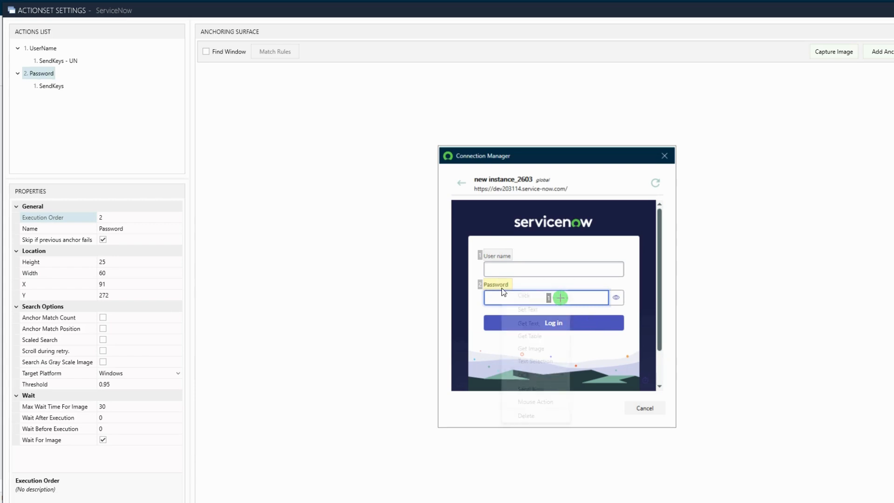
pyautogui.click(535, 388)
pyautogui.moveTo(489, 285); pyautogui.dragTo(555, 322)
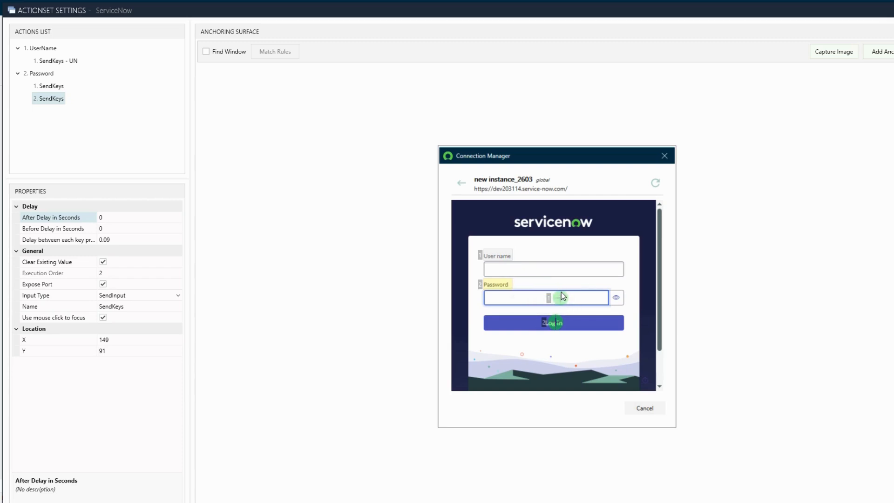
pyautogui.moveTo(552, 321); pyautogui.dragTo(557, 322)
pyautogui.click(177, 295)
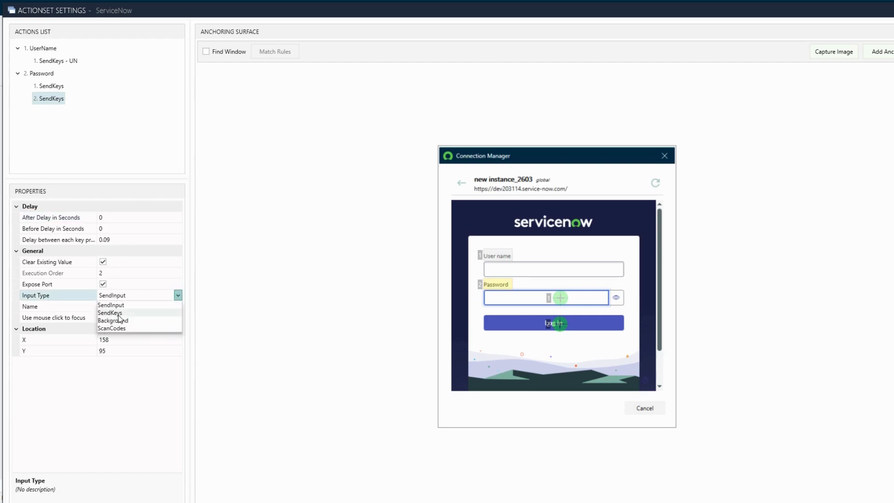
pyautogui.click(119, 313)
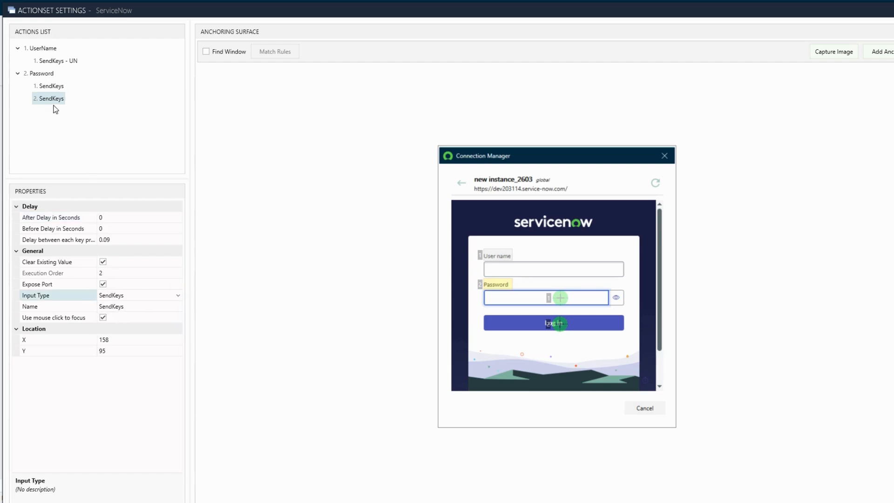
# Rename the Log in button's Send Keys action as SendKeys-Login and the Password field's Send Keys action as SendKeys-PS.
pyautogui.click(127, 296)
pyautogui.click(179, 362)
pyautogui.click(141, 310)
pyautogui.write('-Login')
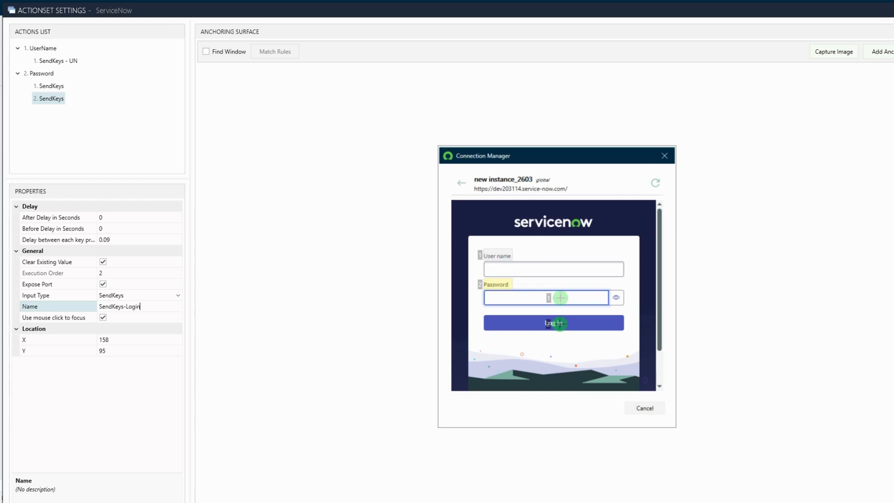
pyautogui.click(52, 85)
pyautogui.click(152, 307)
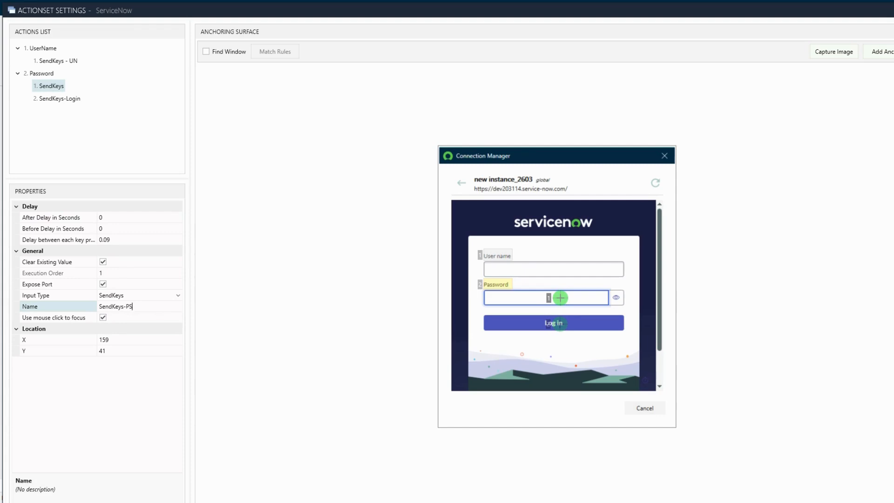
# Set the ActionSet's SendKeys - UN input to "admin" and enter the account password in its SendKeys-PS input.
pyautogui.moveTo(307, 147); pyautogui.dragTo(318, 142)
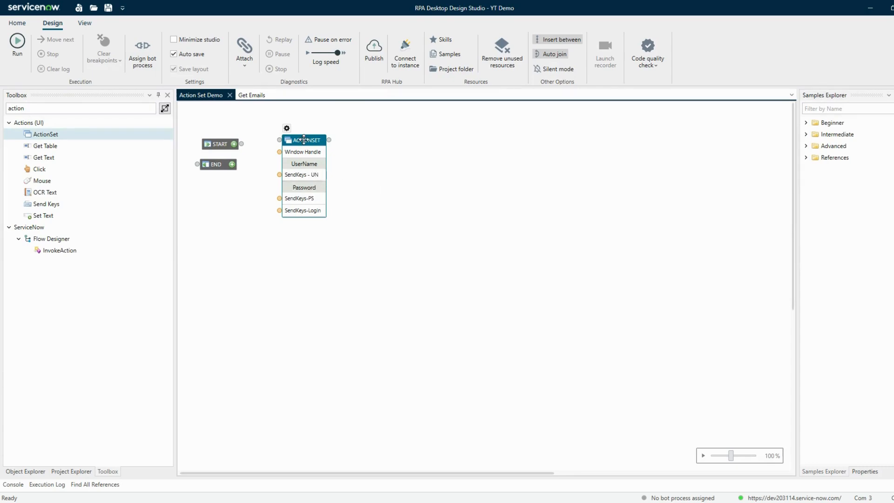
pyautogui.doubleClick(301, 177)
pyautogui.write('"admin"')
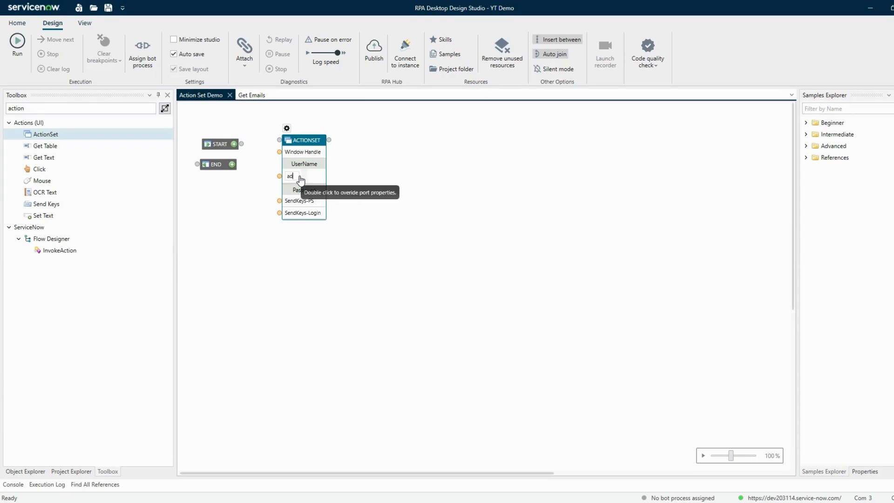
pyautogui.click(321, 229)
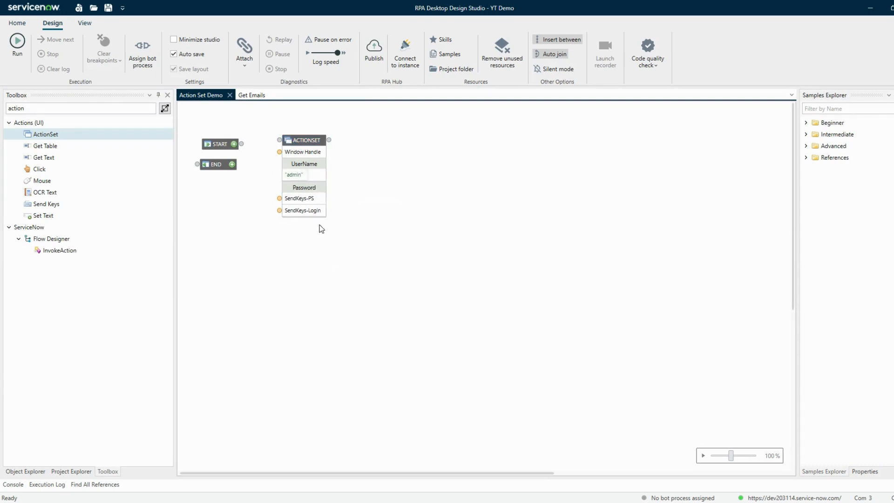
pyautogui.doubleClick(307, 200)
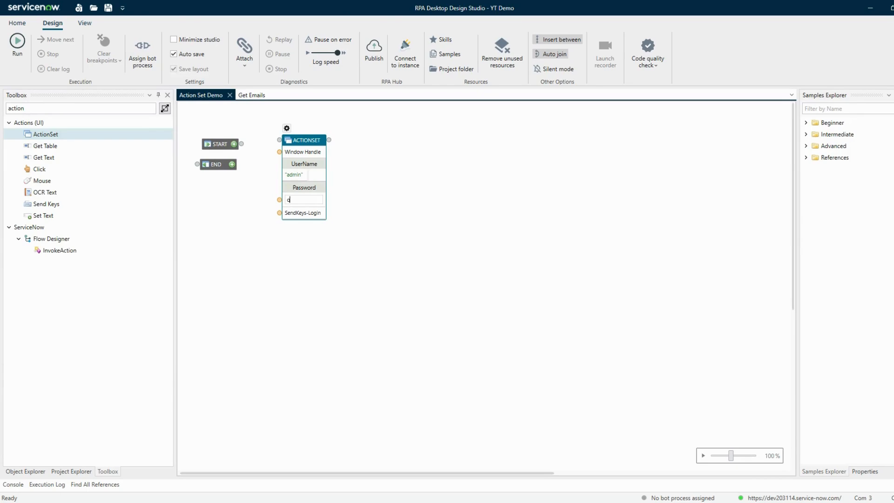
pyautogui.click(387, 240)
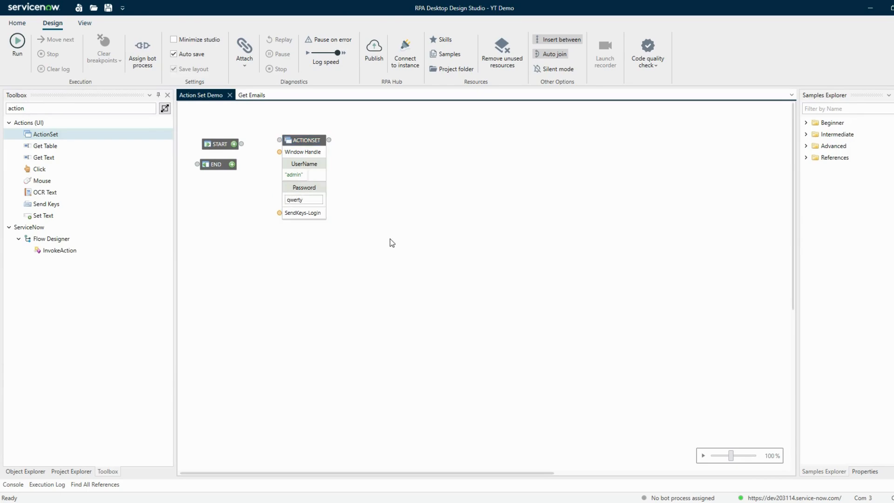
# Set the ActionSet's SendKeys-Login input to "[enter]".
pyautogui.doubleClick(310, 213)
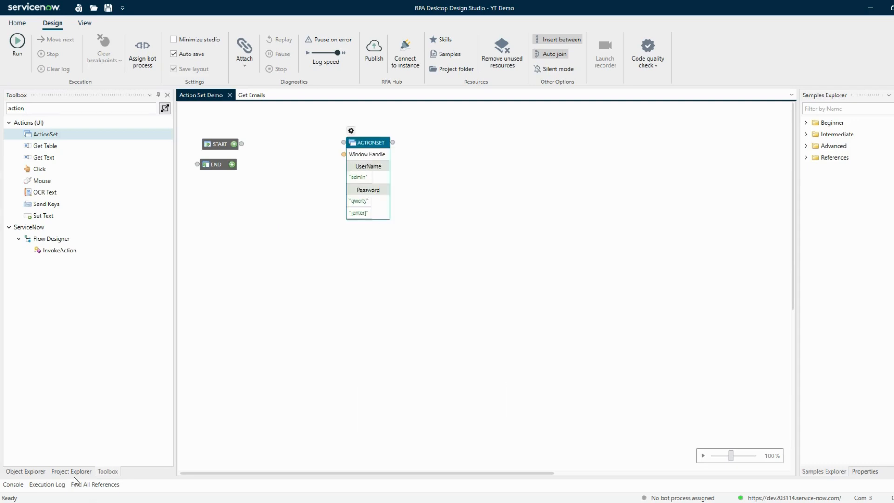
pyautogui.click(71, 472)
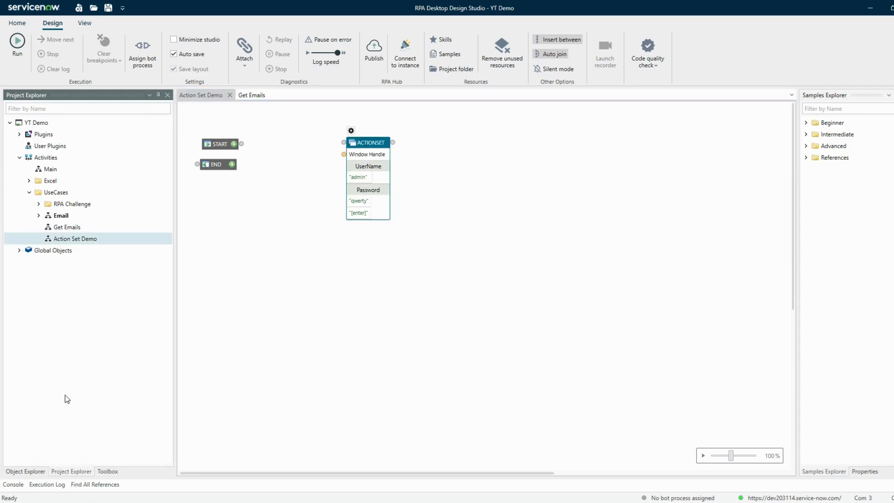
pyautogui.click(109, 472)
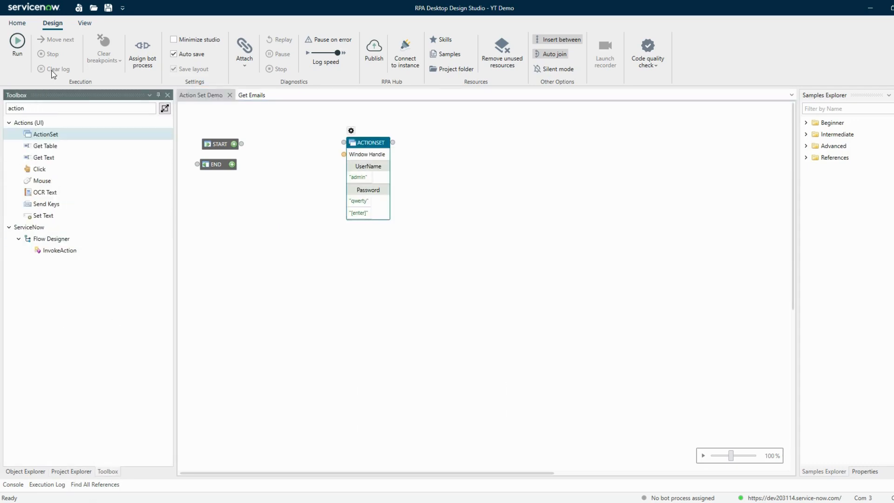
pyautogui.moveTo(56, 107); pyautogui.dragTo(0, 104)
pyautogui.write('start')
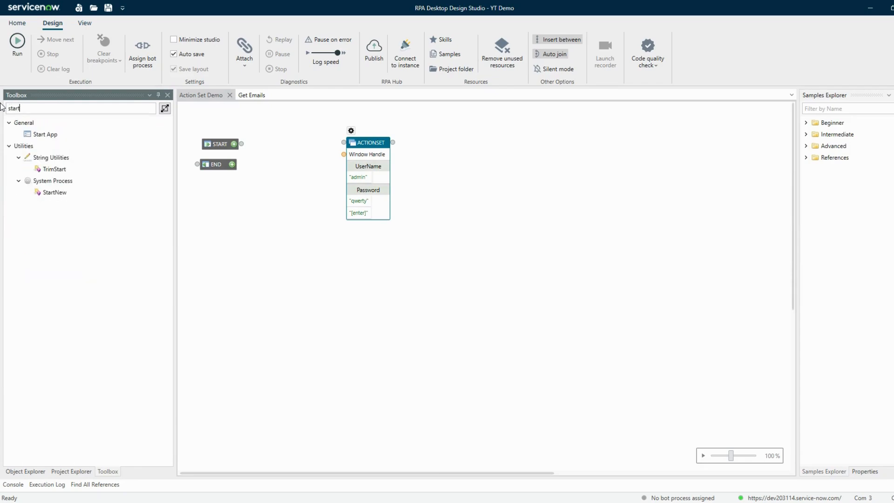
pyautogui.moveTo(55, 134); pyautogui.dragTo(274, 182)
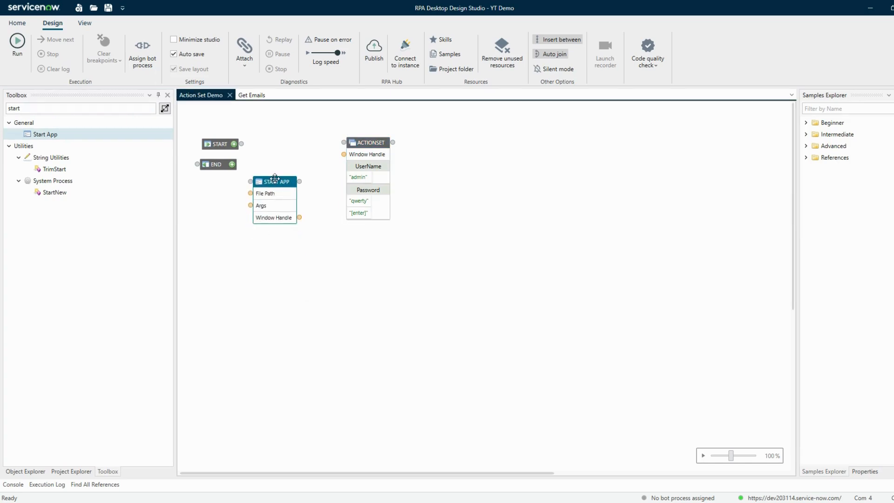
pyautogui.press('Delete')
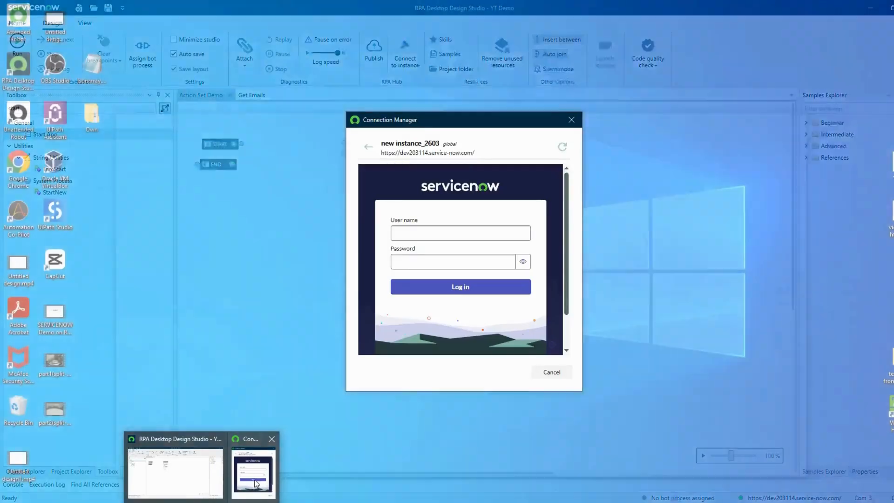
# Set the ActionSet's Delay Before Execution to 2 seconds.
pyautogui.click(253, 476)
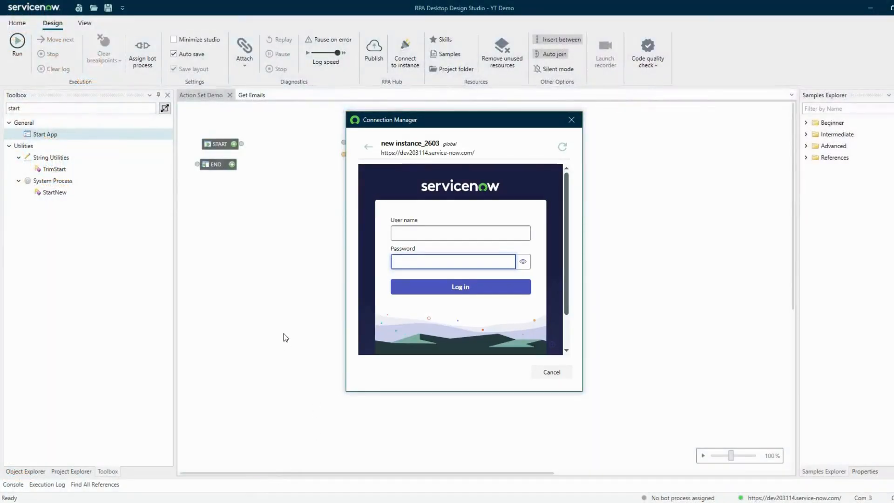
pyautogui.click(285, 271)
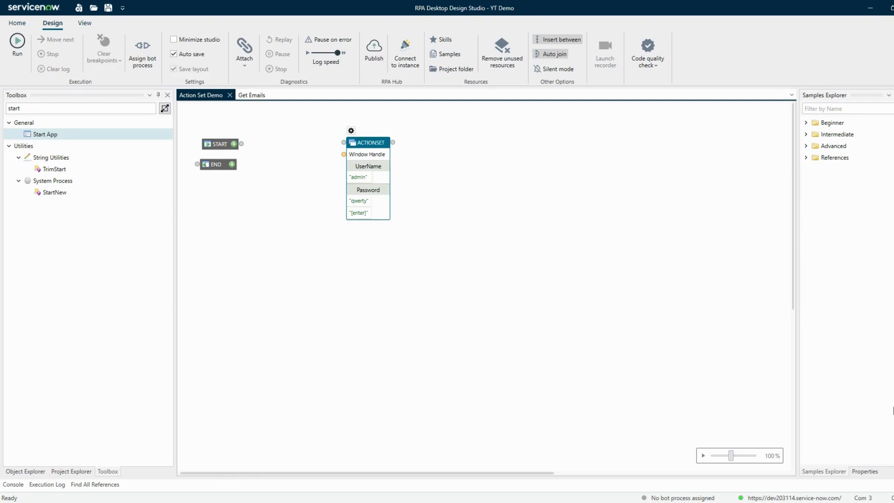
pyautogui.click(864, 472)
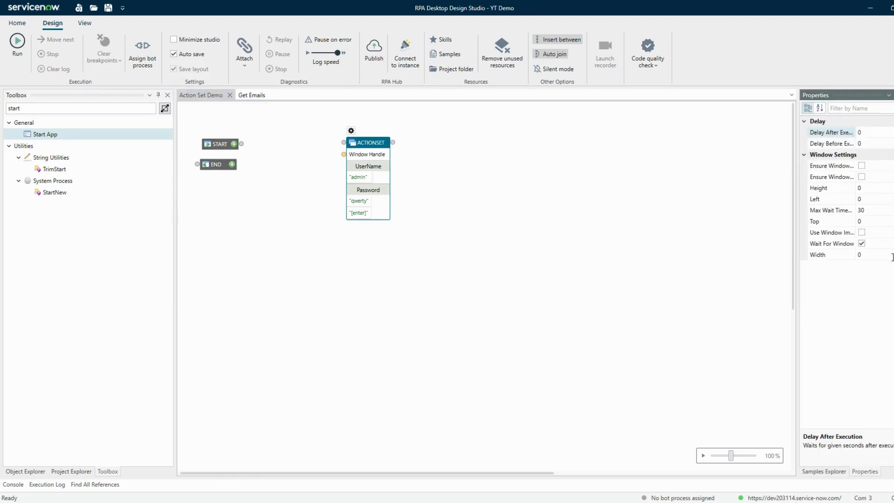
pyautogui.click(876, 142)
pyautogui.write('2')
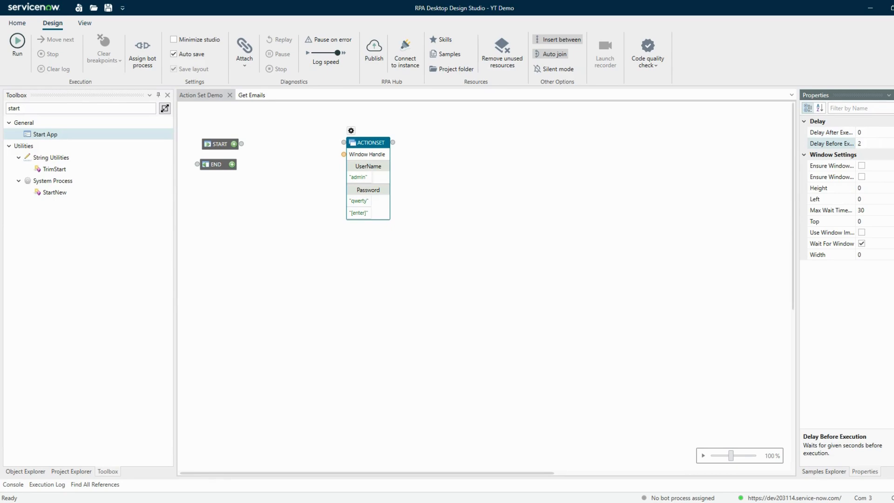
pyautogui.click(589, 229)
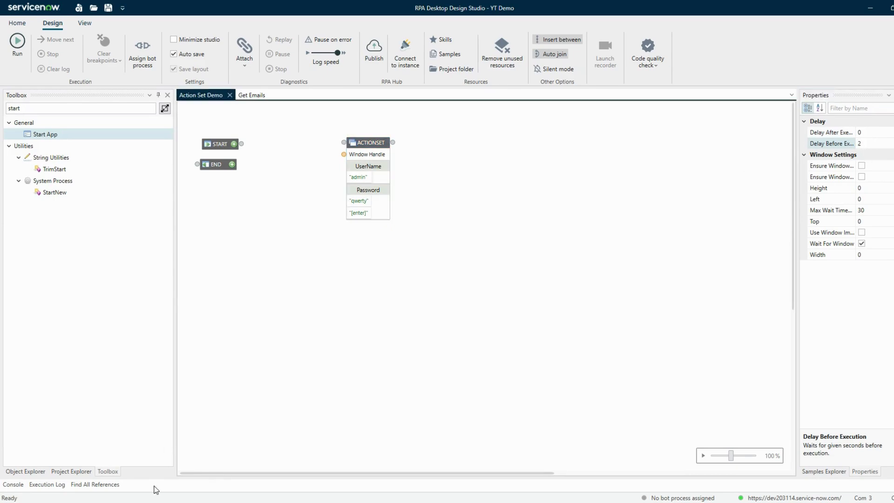
# Run the ActionSet component on its own against the Connection Manager login form.
pyautogui.moveTo(202, 501)
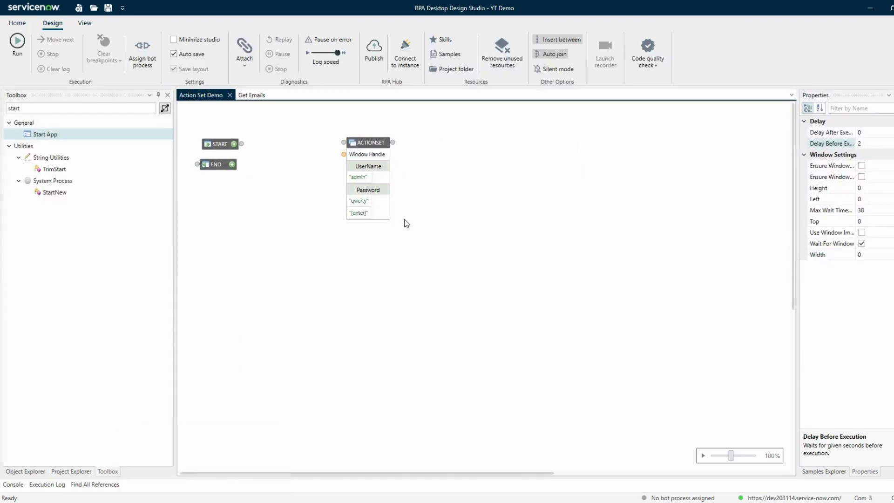
pyautogui.click(373, 142)
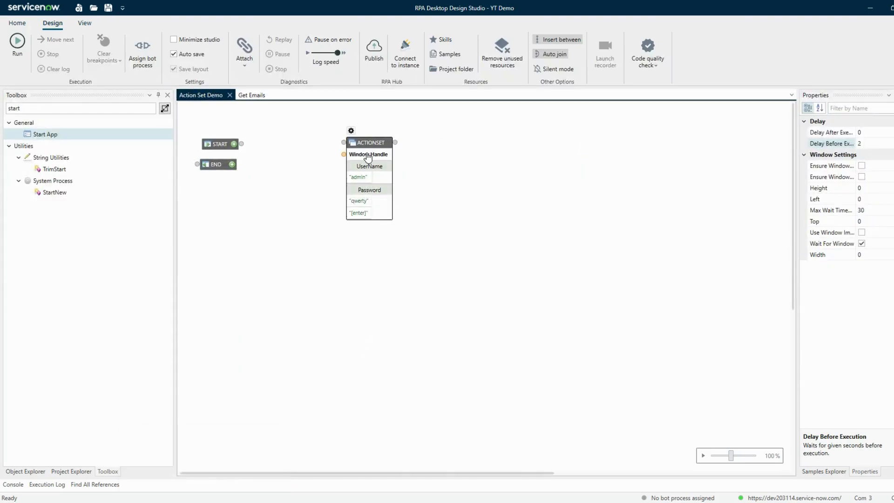
pyautogui.rightClick(373, 142)
pyautogui.click(401, 173)
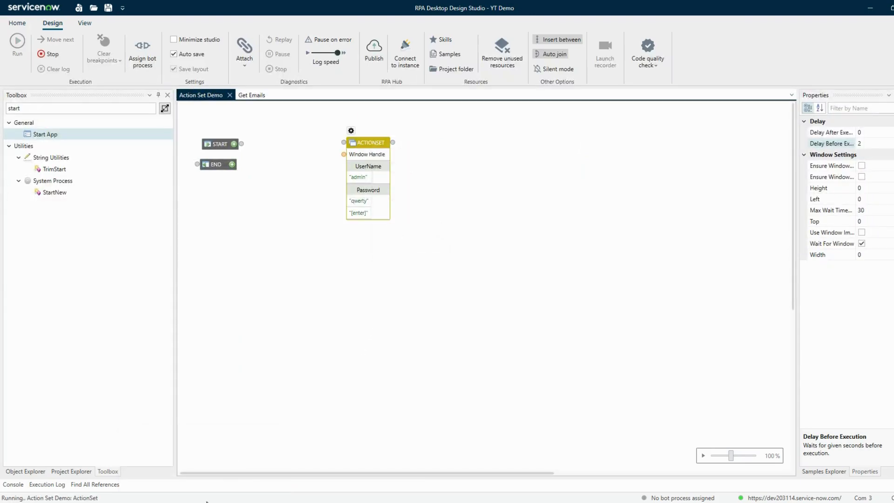
pyautogui.moveTo(202, 501)
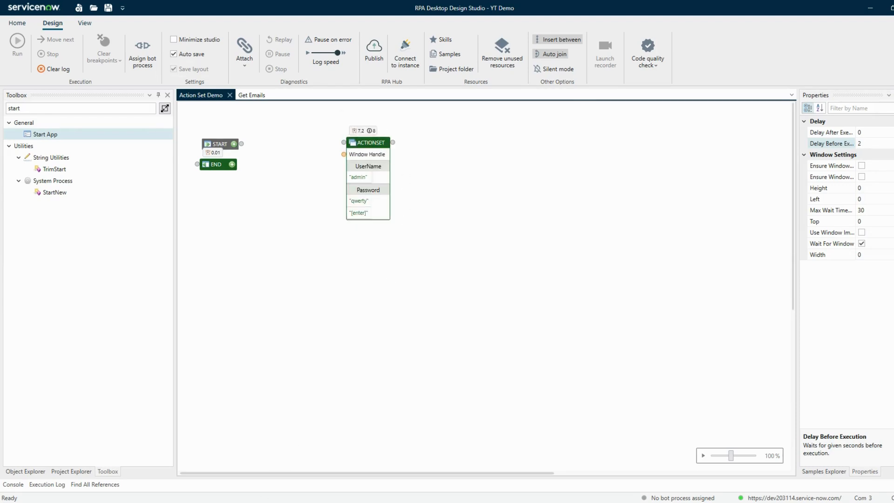
# Check the Connection Manager window for the result of the automated login.
pyautogui.click(204, 502)
pyautogui.click(265, 482)
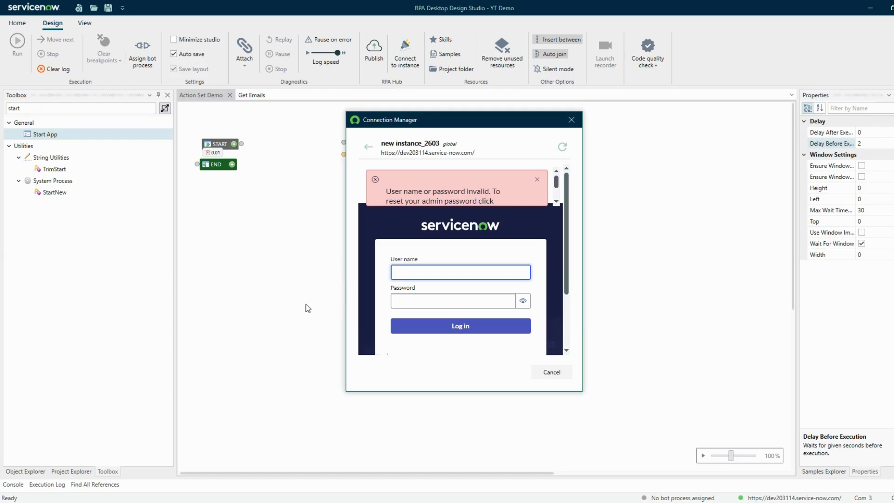
pyautogui.click(333, 241)
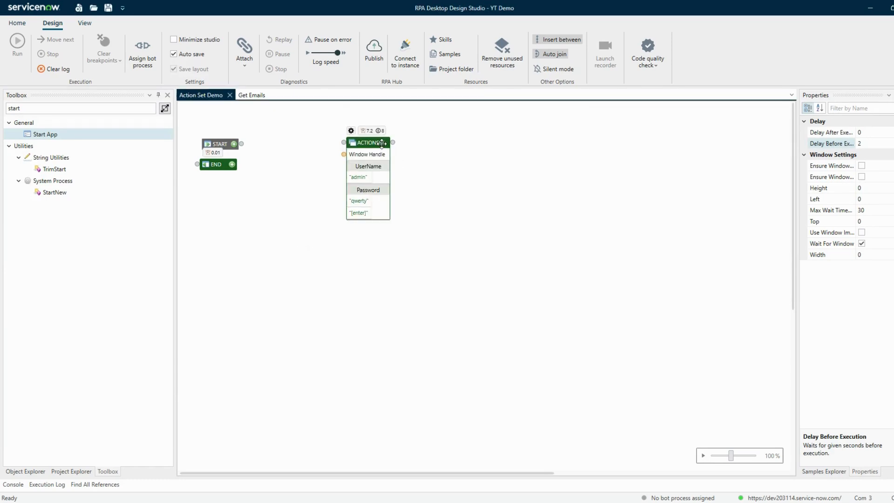
pyautogui.click(350, 131)
pyautogui.click(270, 477)
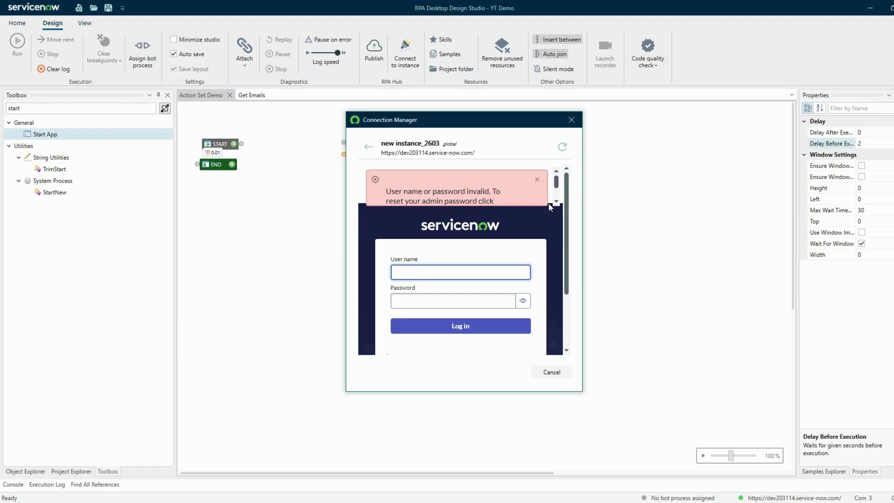
pyautogui.click(646, 177)
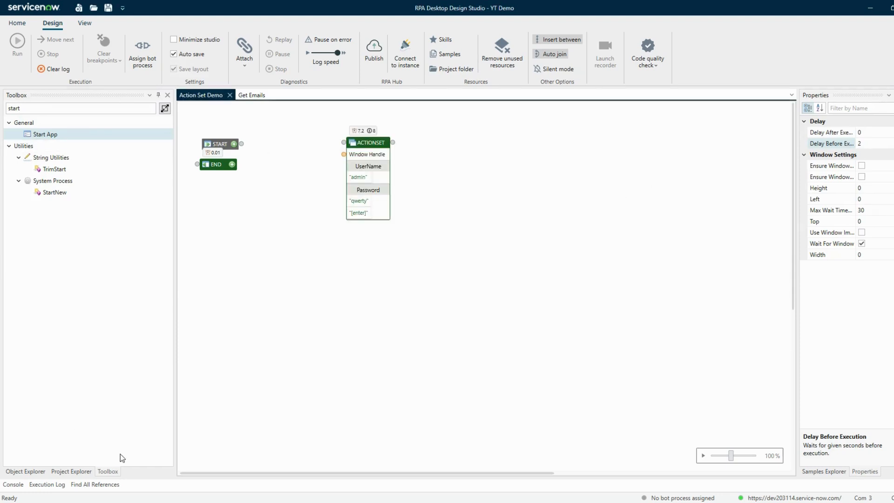
# Add a Wait For Images component after the ActionSet and give it one image slot.
pyautogui.doubleClick(86, 107)
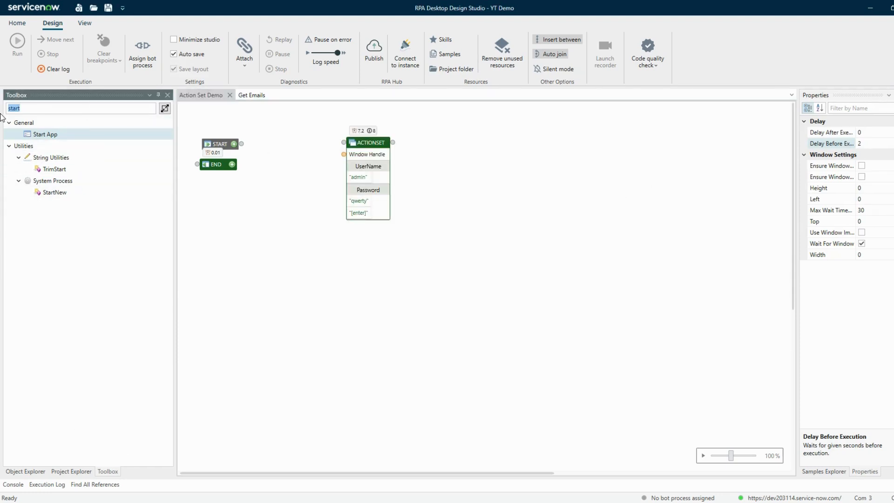
pyautogui.write('wait for')
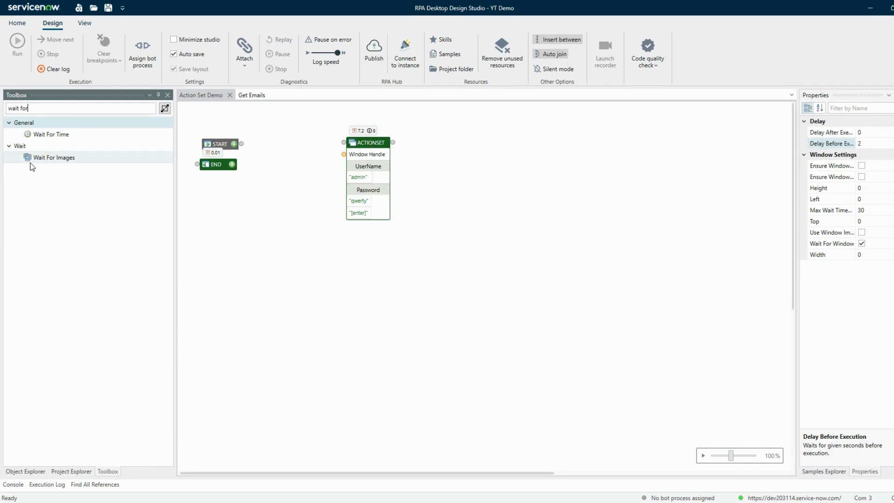
pyautogui.moveTo(51, 158); pyautogui.dragTo(454, 261)
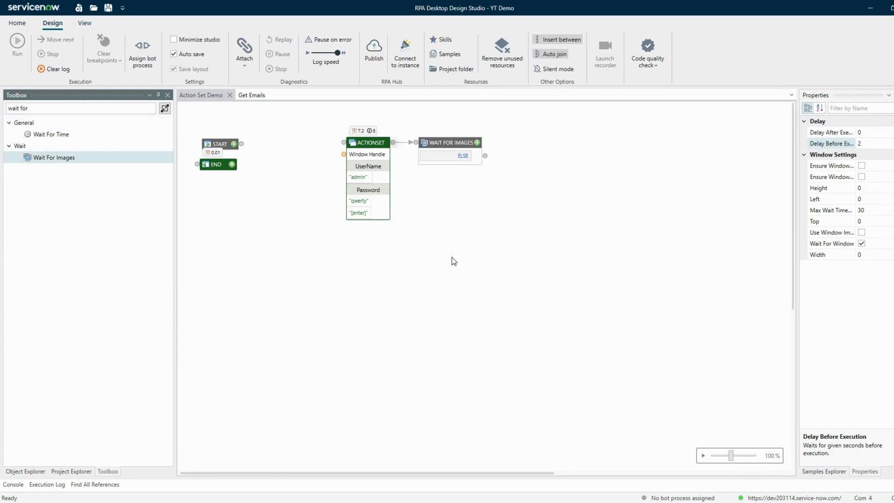
pyautogui.click(477, 143)
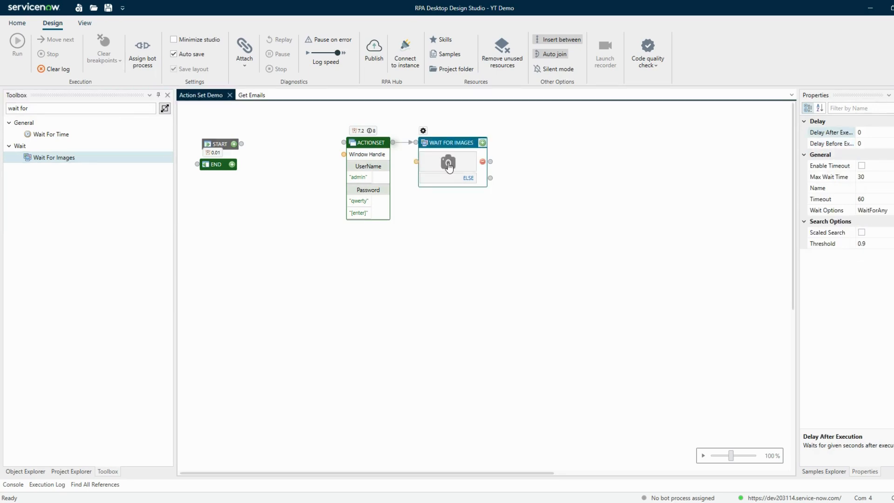
# Capture the invalid user name or password banner in Connection Manager as the image Wait For Images looks for.
pyautogui.click(448, 163)
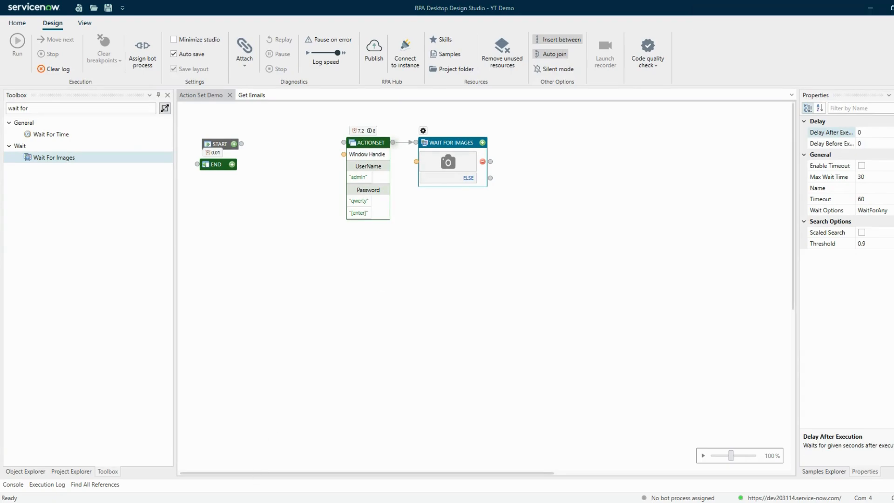
pyautogui.click(246, 484)
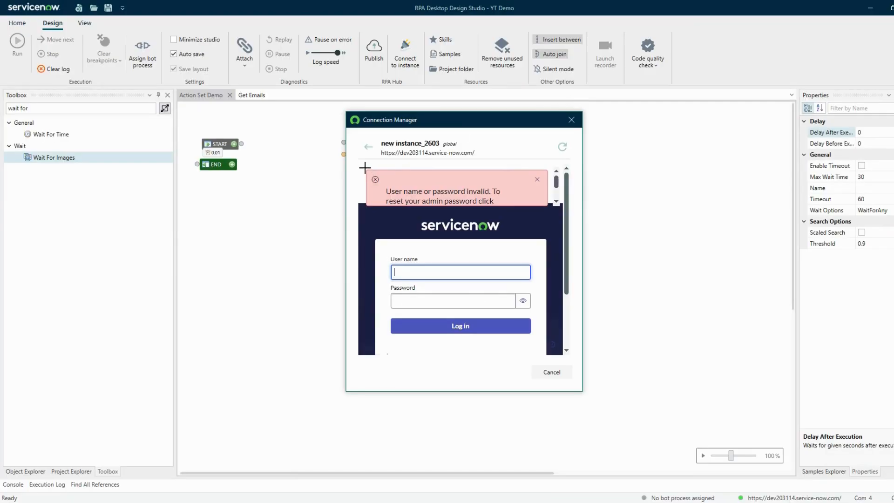
pyautogui.moveTo(365, 168); pyautogui.dragTo(548, 207)
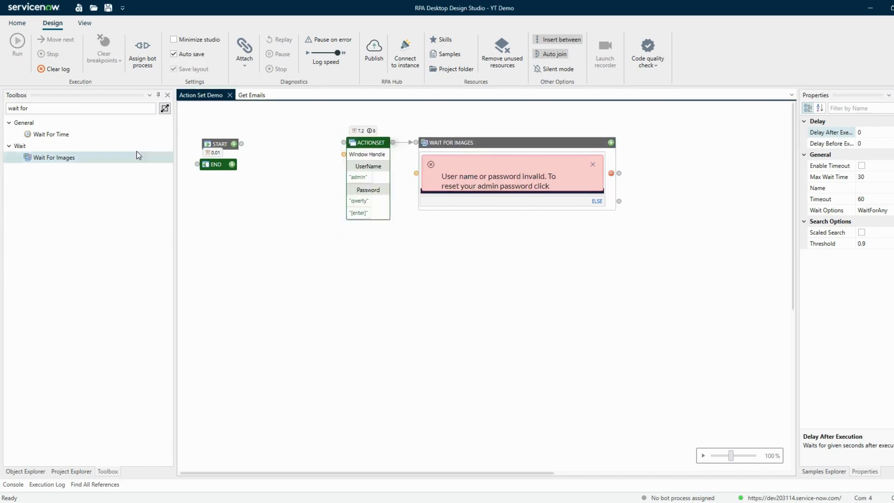
# Add a Debug ConsoleLog component connected to the error banner output of Wait For Images.
pyautogui.click(129, 109)
pyautogui.write('Log')
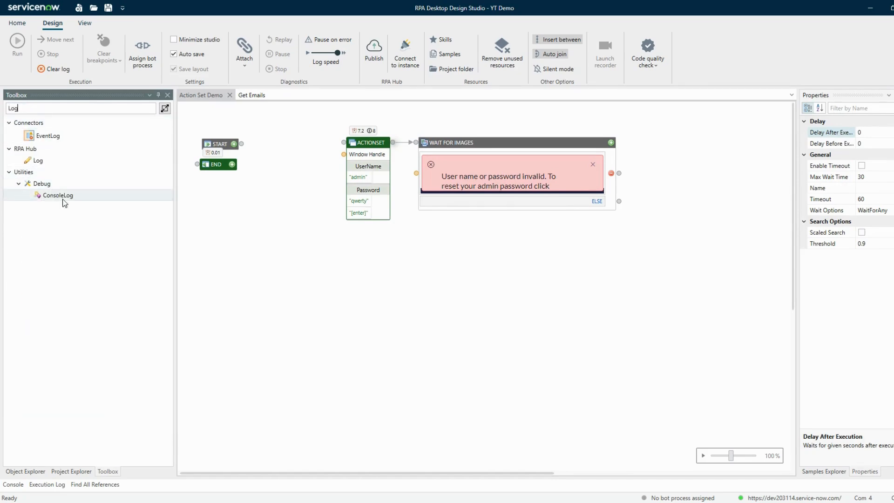
pyautogui.moveTo(65, 203); pyautogui.dragTo(623, 174)
# Set the ConsoleLog message to "Either Username or password is incorrect".
pyautogui.click(653, 166)
pyautogui.write('E')
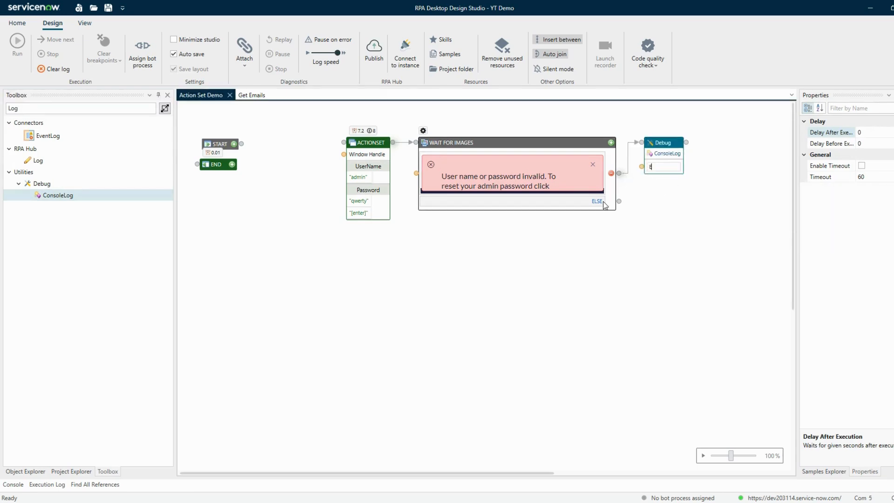
pyautogui.write('ither Username or password')
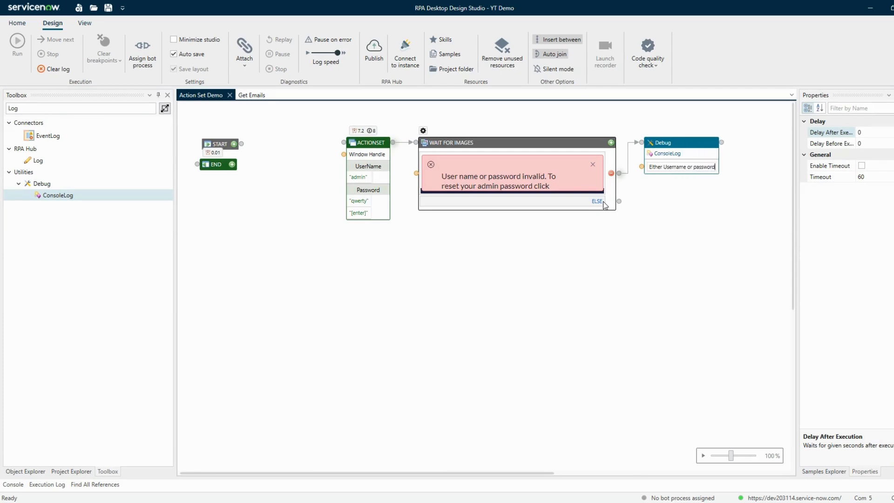
pyautogui.write(' i')
pyautogui.press('BackSpace')
pyautogui.press('BackSpace')
pyautogui.write('i')
pyautogui.press('BackSpace')
pyautogui.press('BackSpace')
pyautogui.write('i is incorrect')
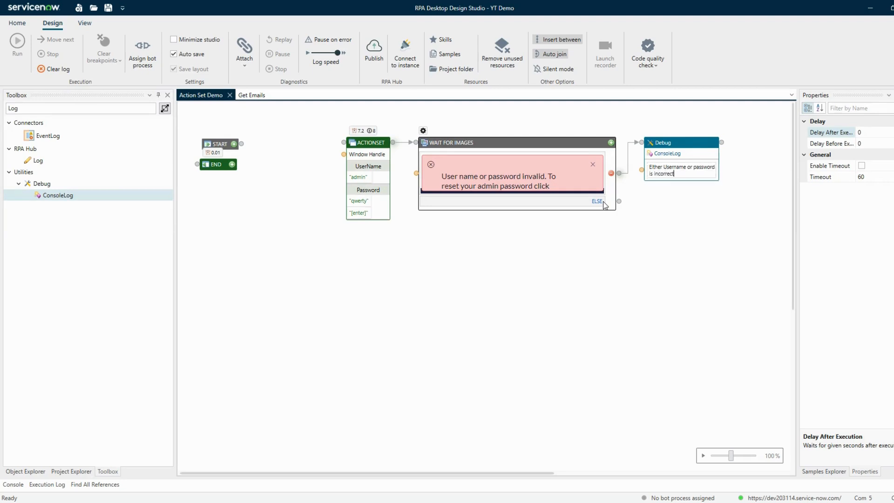
pyautogui.click(661, 200)
pyautogui.click(689, 143)
pyautogui.hotkey('ctrl', 'c')
pyautogui.hotkey('ctrl', 'v')
pyautogui.press('Delete')
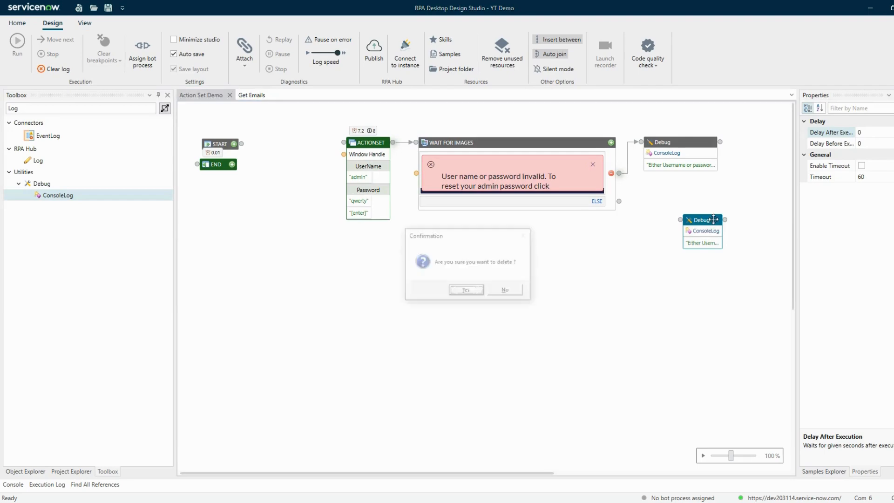
pyautogui.press('Return')
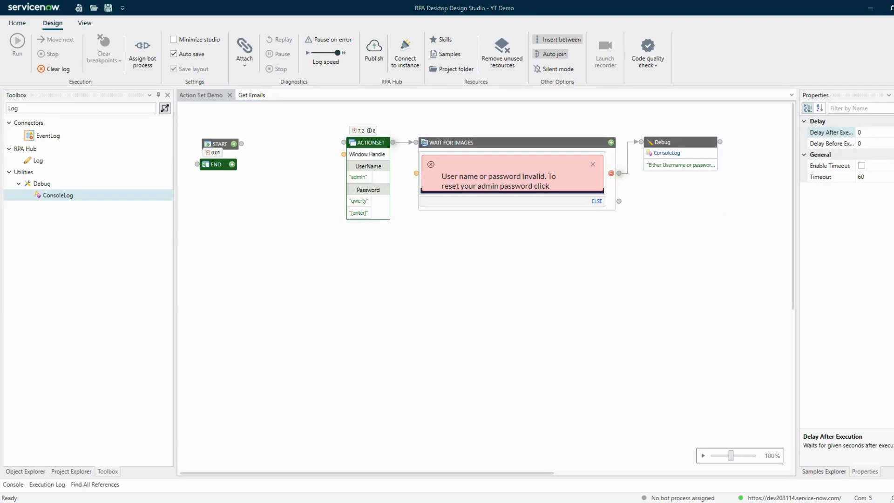
# Try logging in to Connection Manager with the user name "admi" and a password, and return to the automation design.
pyautogui.moveTo(201, 502)
pyautogui.click(240, 479)
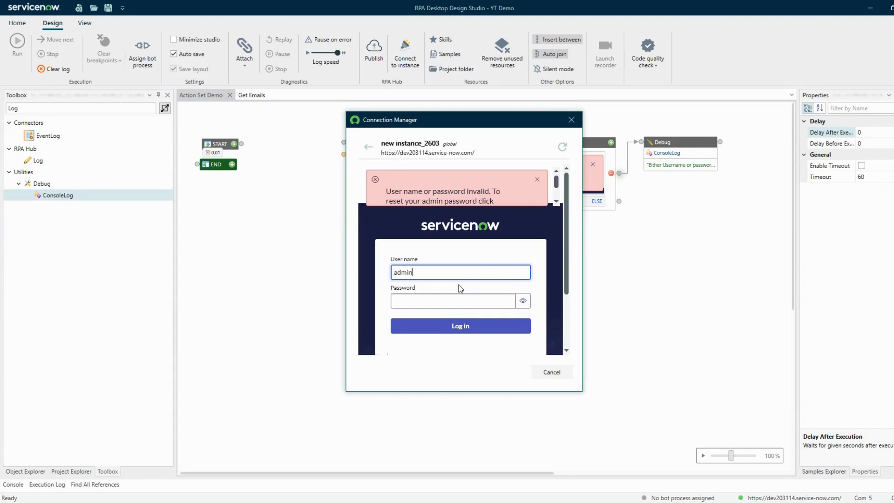
pyautogui.press('BackSpace')
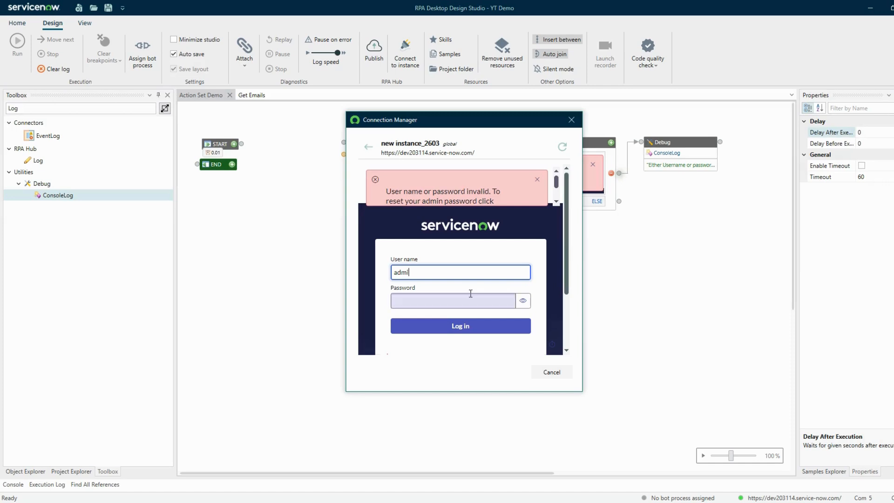
pyautogui.click(471, 293)
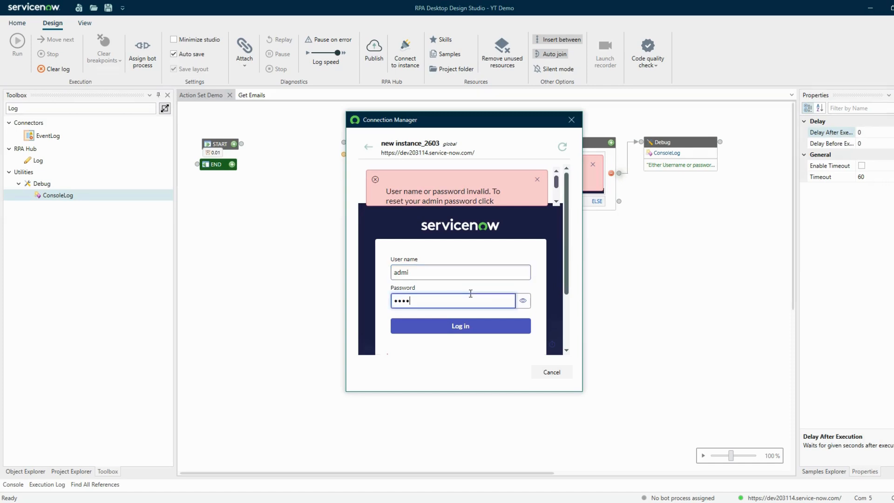
pyautogui.click(505, 330)
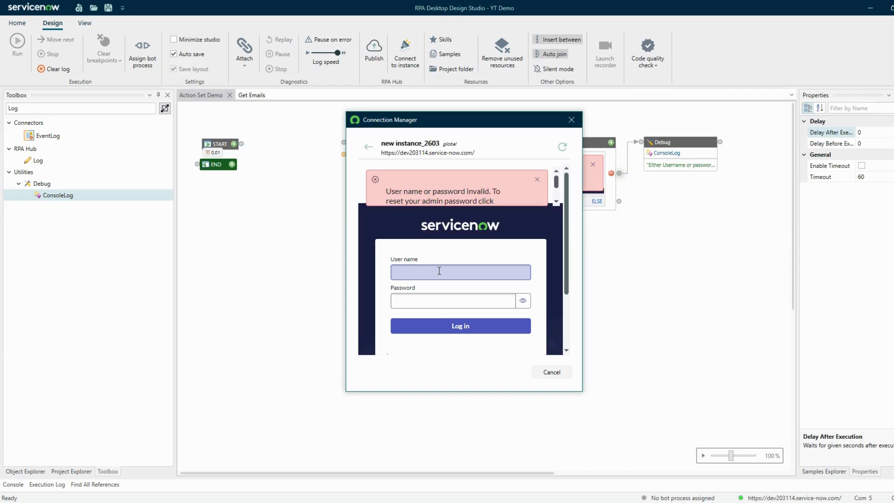
pyautogui.click(621, 279)
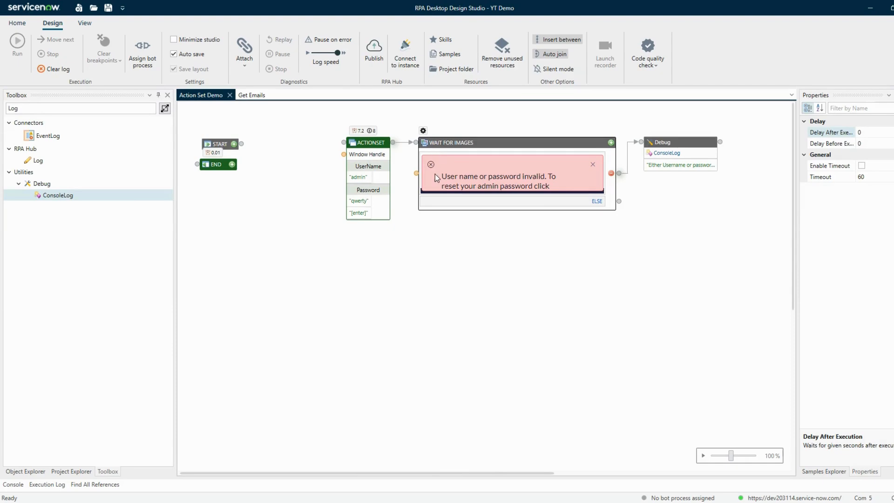
# Prefill the Connection Manager login form with the user name "admin" and a password, and dismiss the error banner.
pyautogui.rightClick(374, 143)
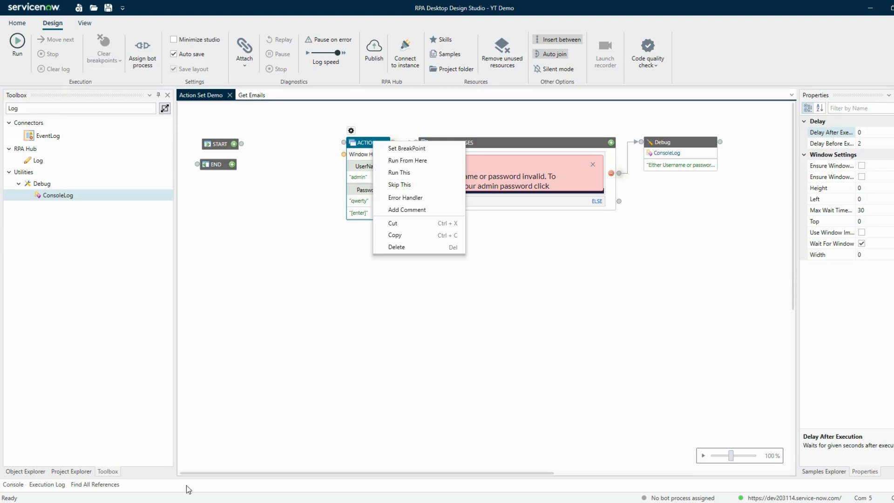
pyautogui.click(365, 279)
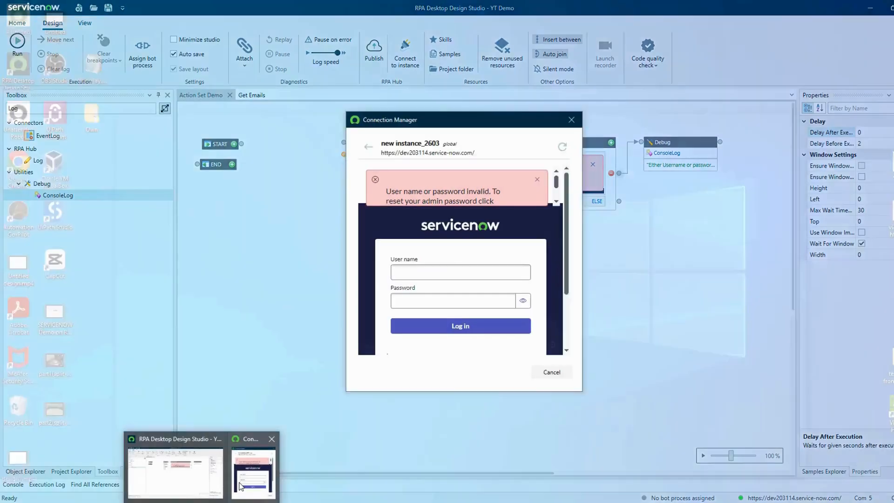
pyautogui.click(263, 458)
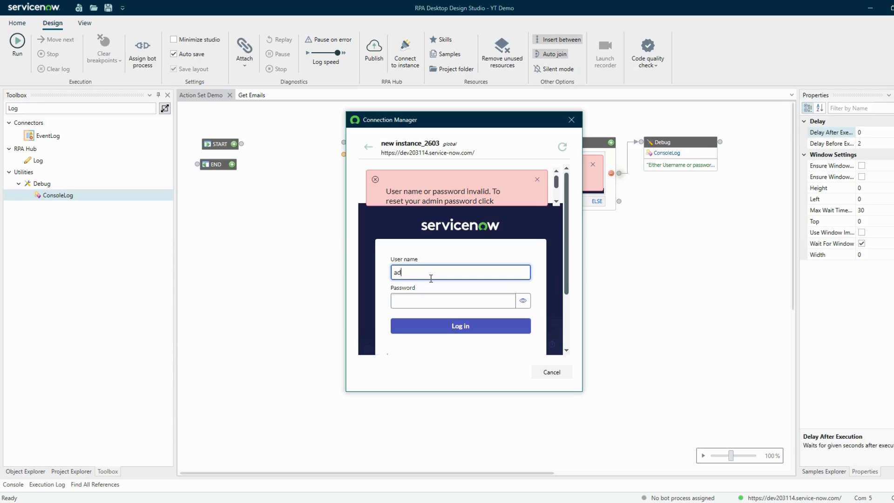
pyautogui.click(439, 304)
pyautogui.write('••••••••••')
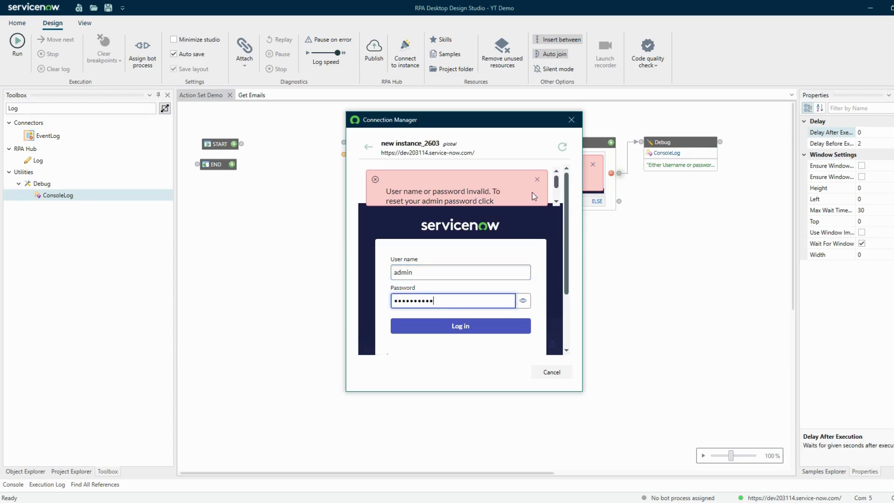
pyautogui.click(539, 181)
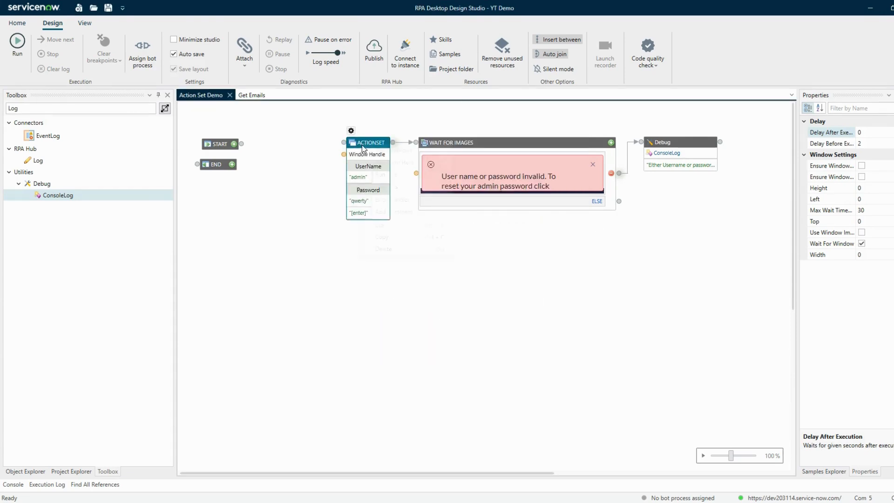
# Run the automation from the ActionSet and check its output in the execution log and console.
pyautogui.rightClick(363, 144)
pyautogui.click(386, 162)
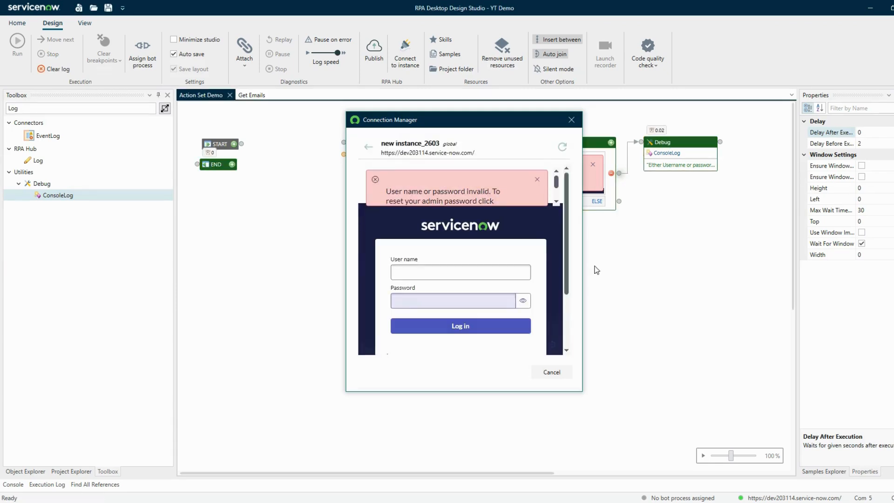
pyautogui.click(627, 294)
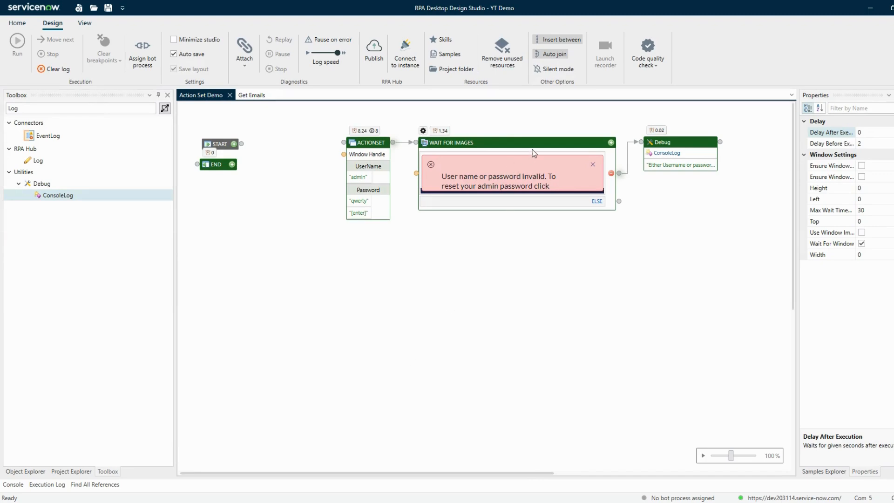
pyautogui.click(45, 486)
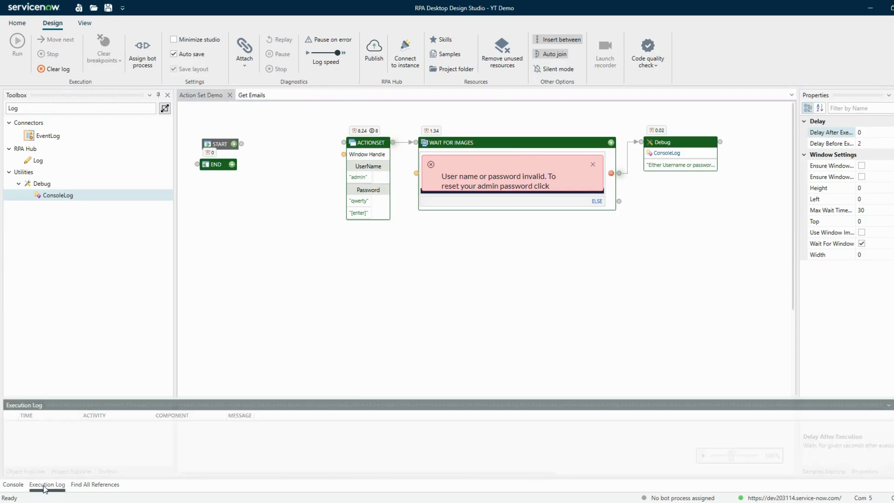
pyautogui.click(19, 489)
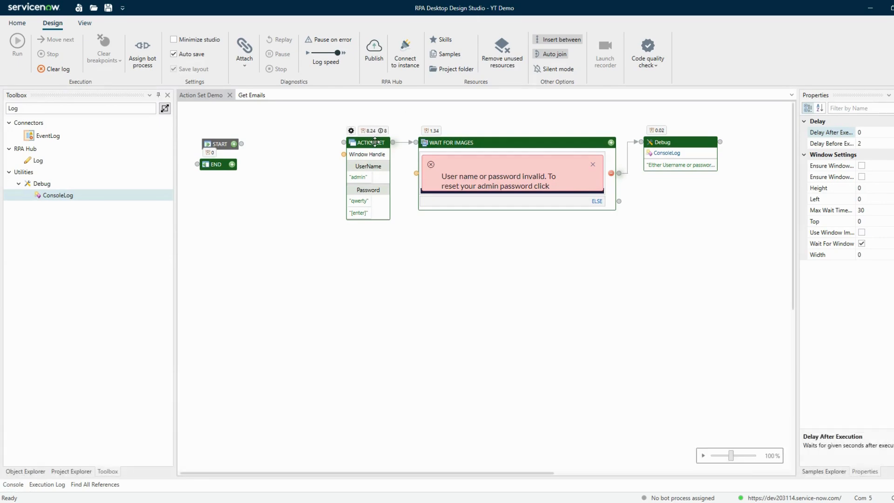
# In the ActionSet settings, set the Input Type of the password action SendKeys-PS to SendInput.
pyautogui.click(352, 131)
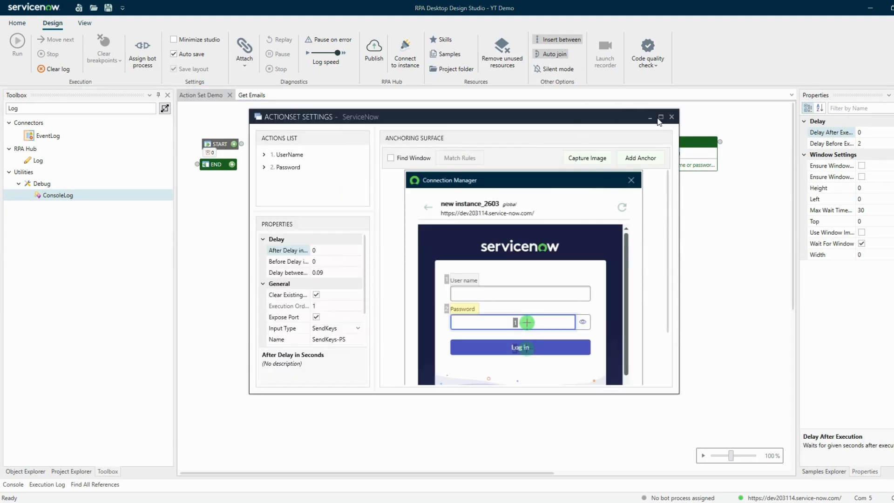
pyautogui.click(661, 117)
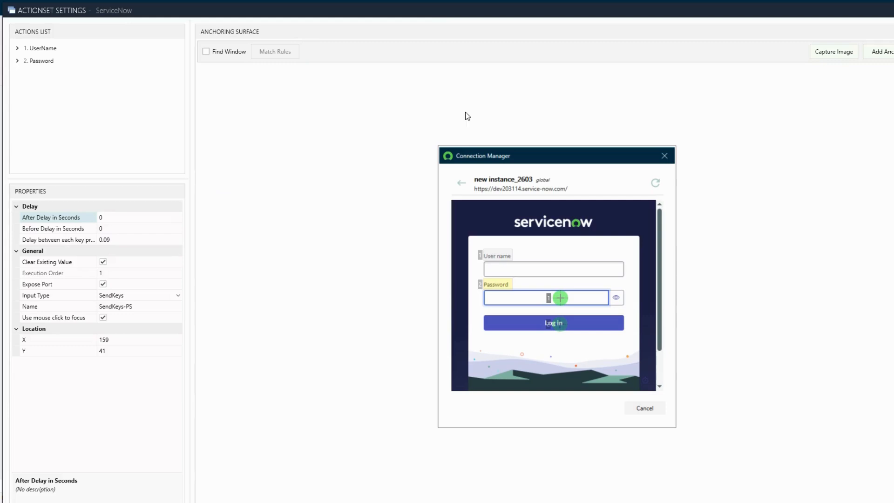
pyautogui.click(124, 296)
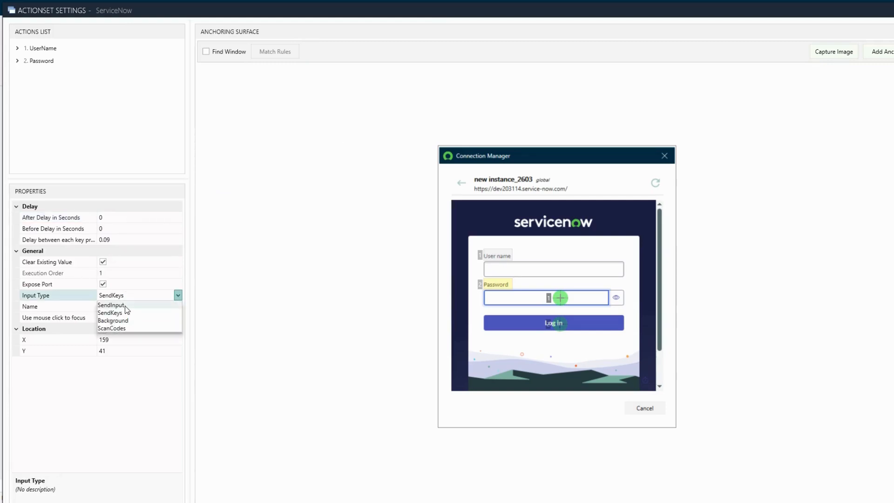
pyautogui.click(123, 306)
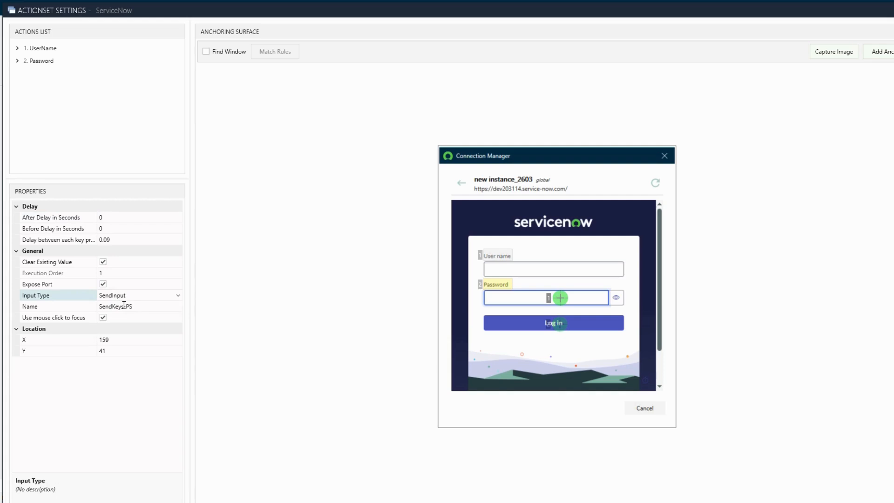
# Choose SendKeys as the Input Type of the SendKeys - UN action under UserName and close the ActionSet settings.
pyautogui.click(17, 48)
pyautogui.click(55, 61)
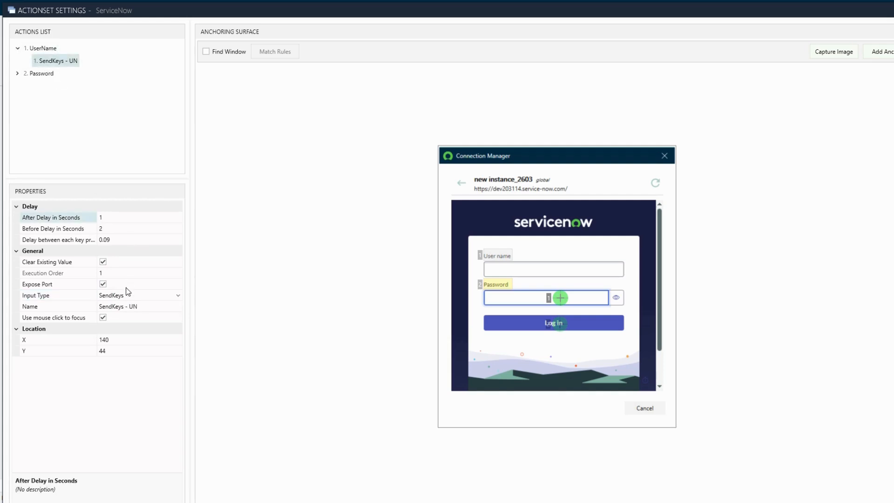
pyautogui.click(128, 295)
pyautogui.click(130, 312)
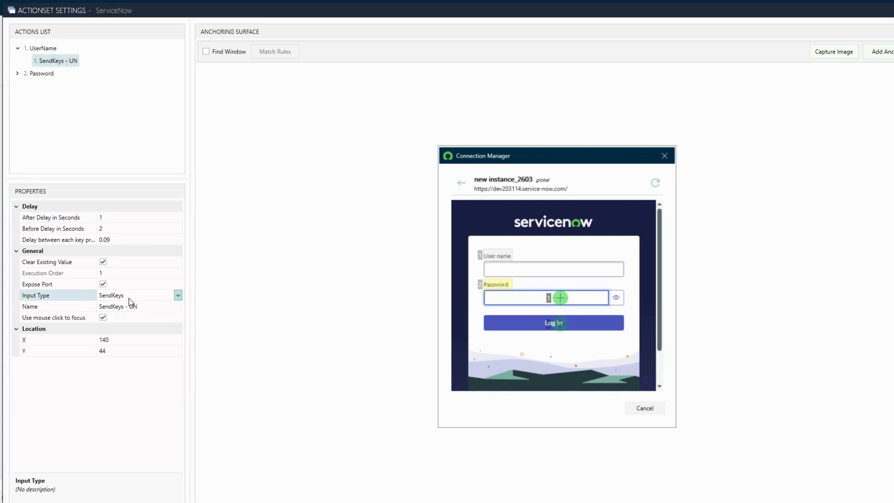
pyautogui.click(130, 298)
pyautogui.click(131, 311)
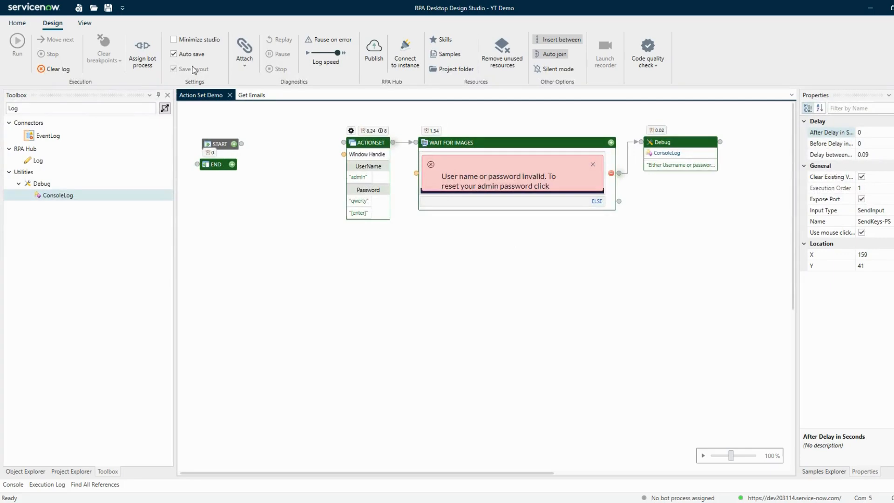
# Clear the run log, prefill the Connection Manager login with "admin" and a password, and dismiss the error banner.
pyautogui.click(55, 69)
pyautogui.click(202, 502)
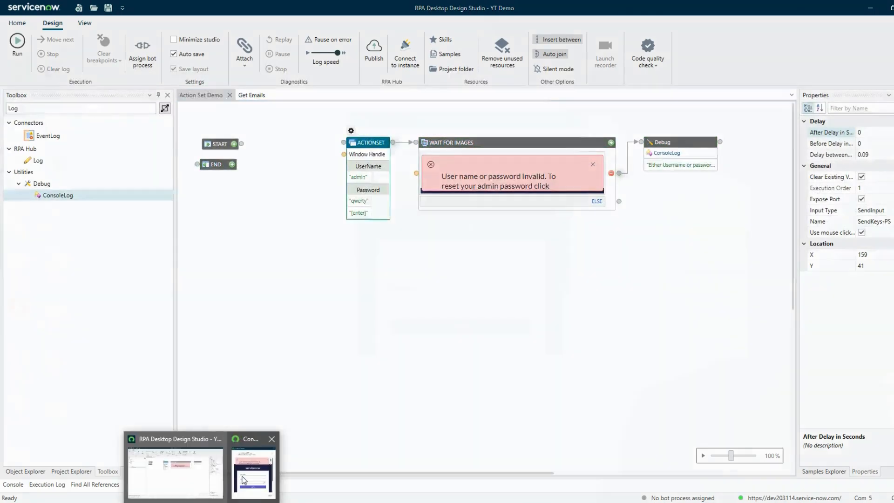
pyautogui.click(243, 479)
pyautogui.write('admin')
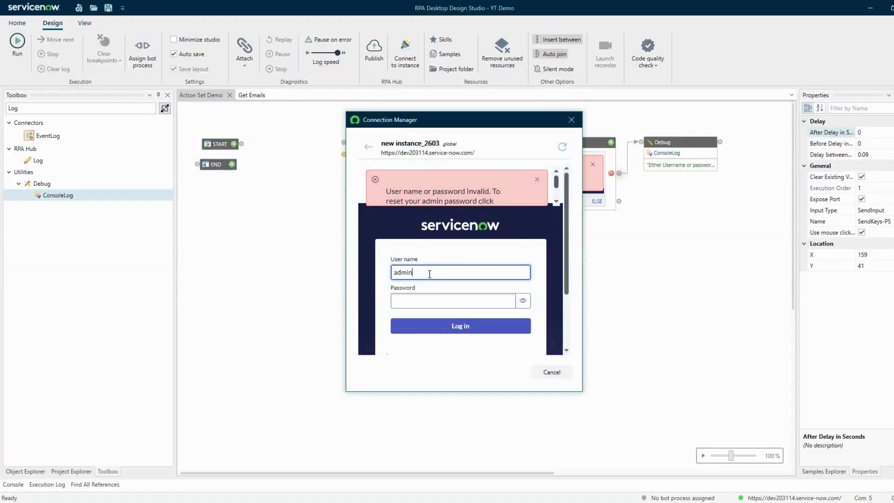
pyautogui.click(429, 298)
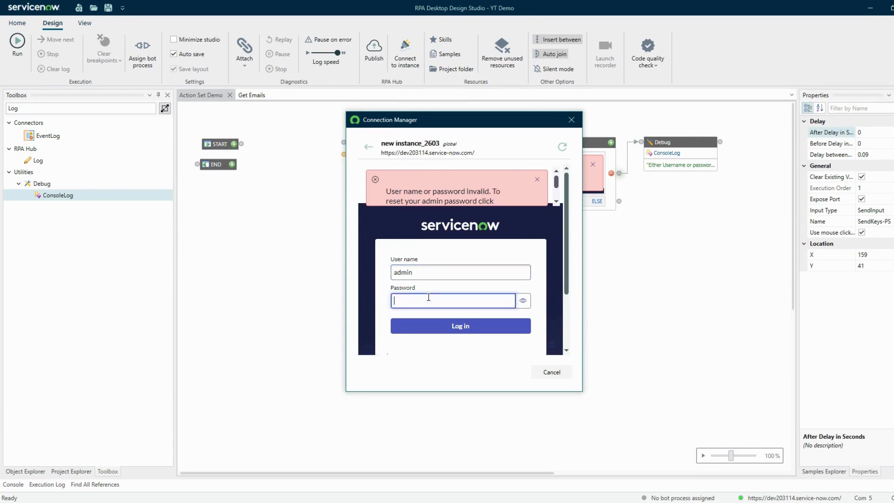
pyautogui.write('••••••••••••••')
pyautogui.click(698, 299)
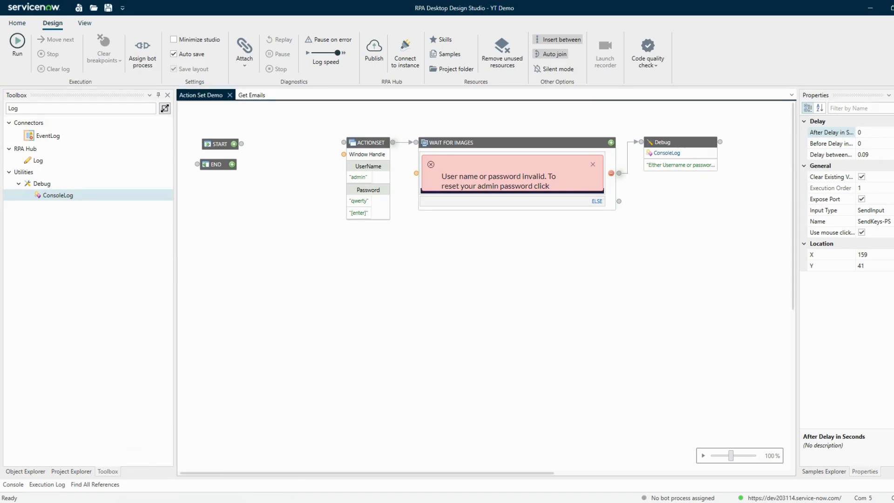
pyautogui.click(258, 459)
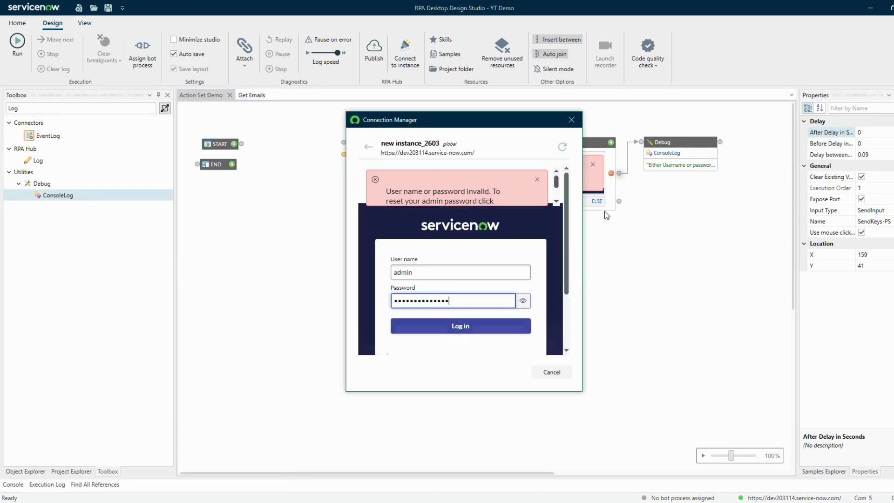
pyautogui.click(537, 180)
pyautogui.click(297, 185)
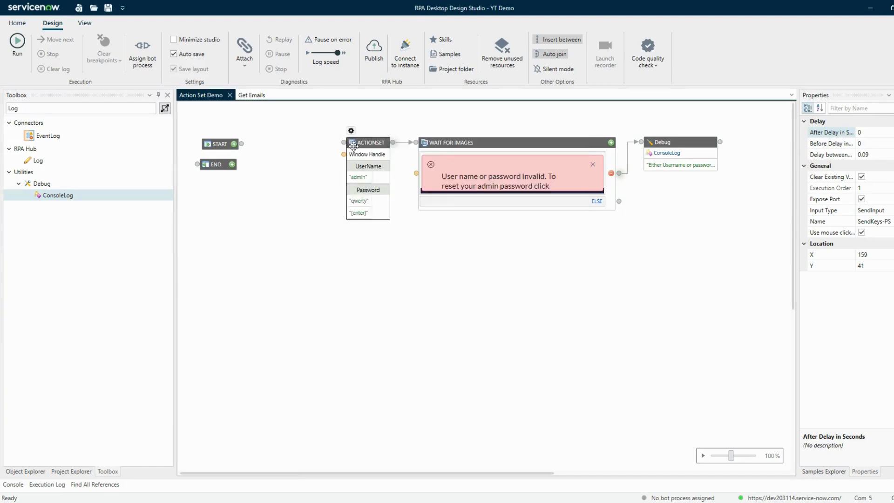
# Run the automation again from the ActionSet and bring Connection Manager forward to watch the login.
pyautogui.click(353, 145)
pyautogui.rightClick(361, 145)
pyautogui.click(386, 164)
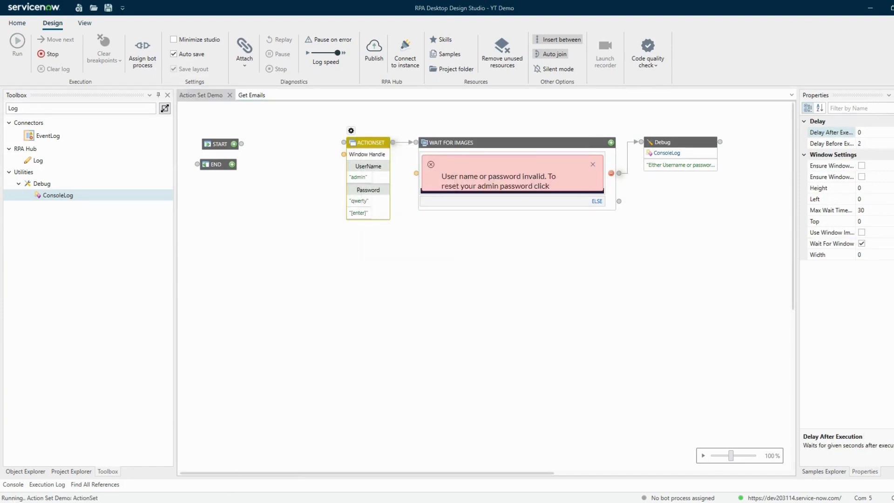
pyautogui.click(258, 461)
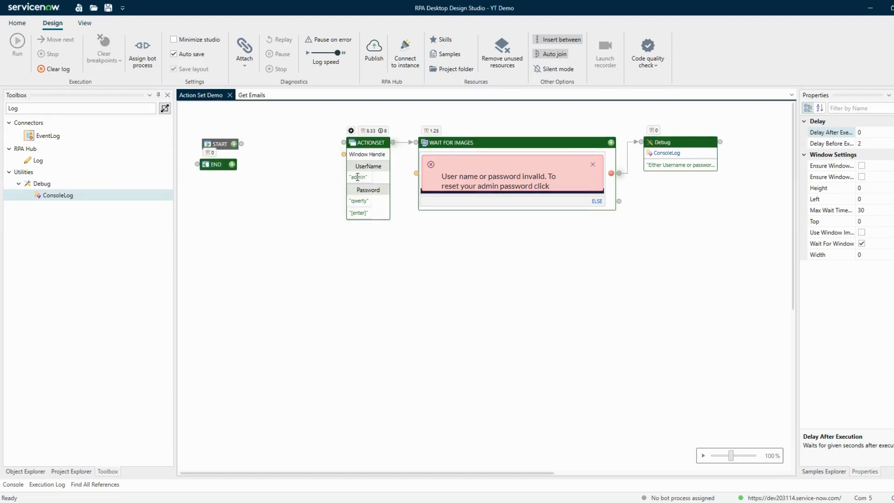
# In the ActionSet settings, switch the Input Type of SendKeys-PS to SendKeys and back to SendInput.
pyautogui.click(351, 130)
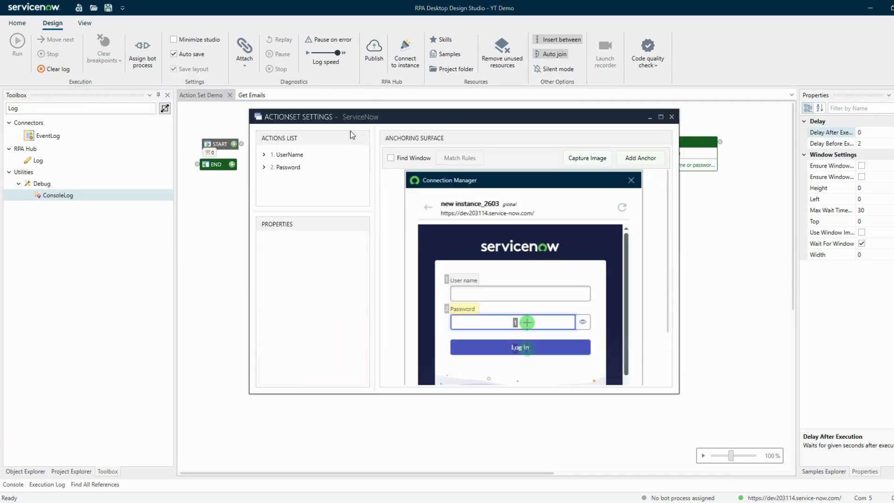
pyautogui.click(347, 295)
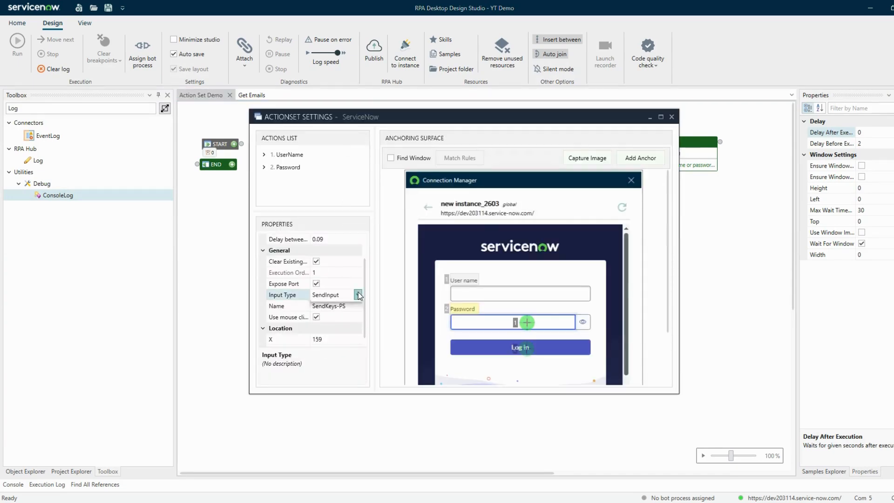
pyautogui.click(358, 295)
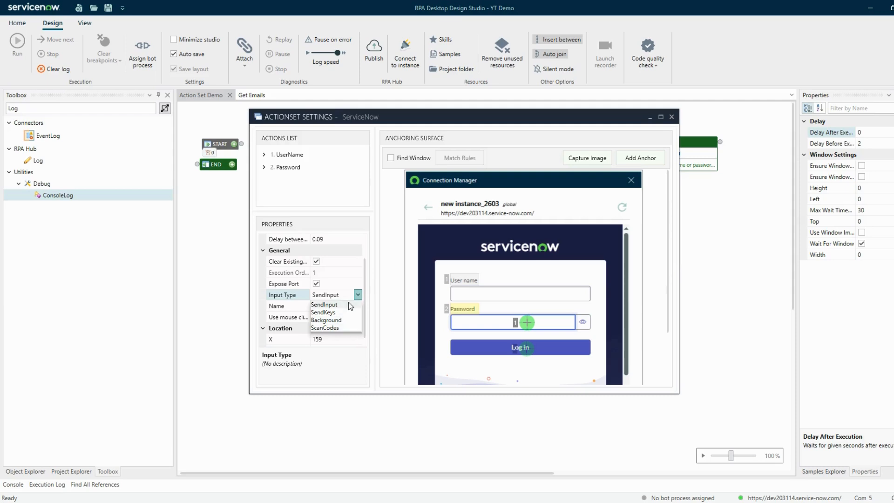
pyautogui.click(336, 314)
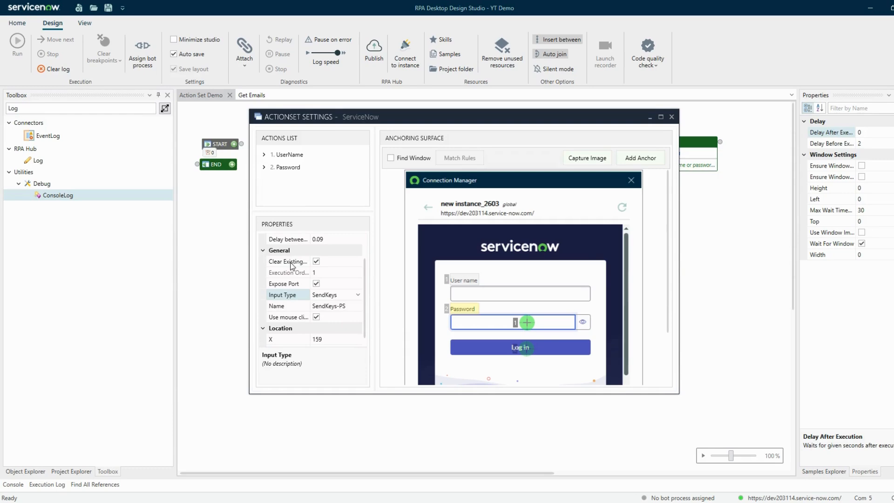
pyautogui.click(333, 296)
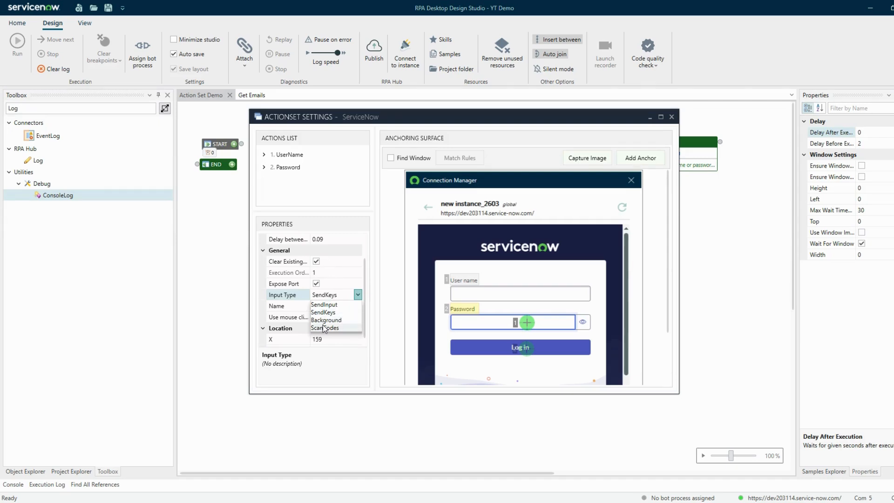
pyautogui.click(319, 305)
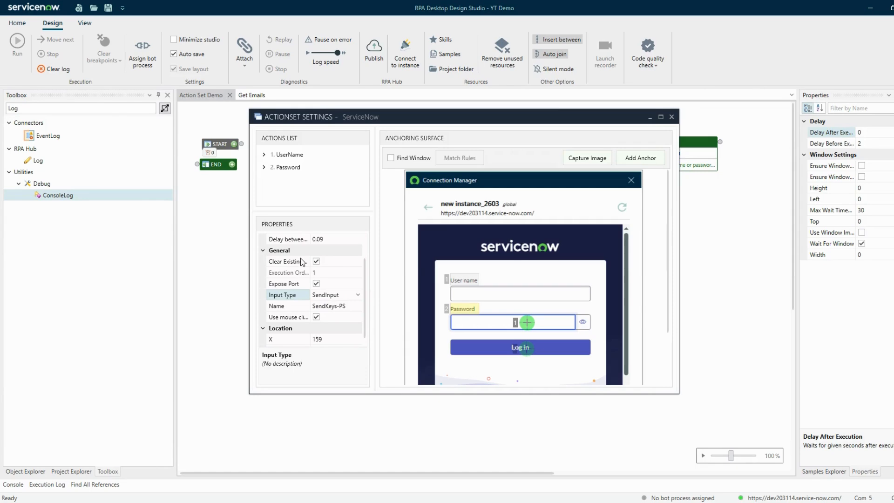
# Examine the available Input Type options of the SendKeys-PS action under Password.
pyautogui.click(337, 294)
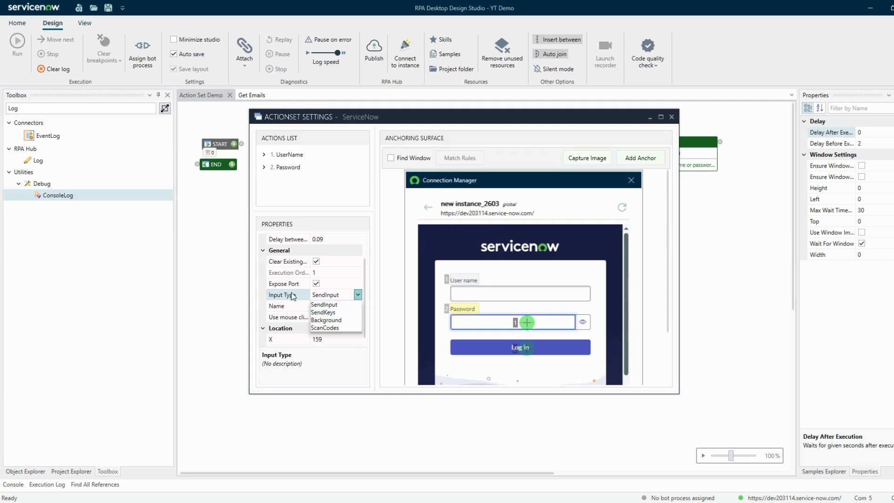
pyautogui.click(275, 170)
pyautogui.click(282, 168)
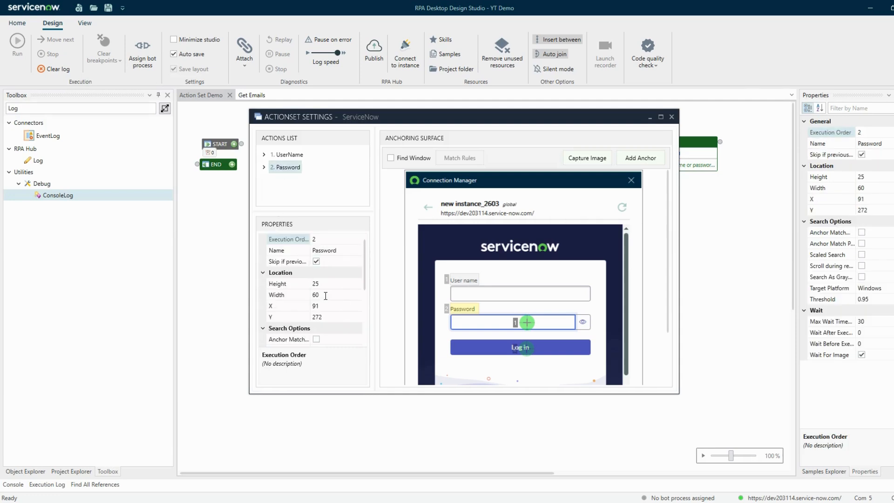
pyautogui.scroll(1, 337, 279)
pyautogui.click(264, 167)
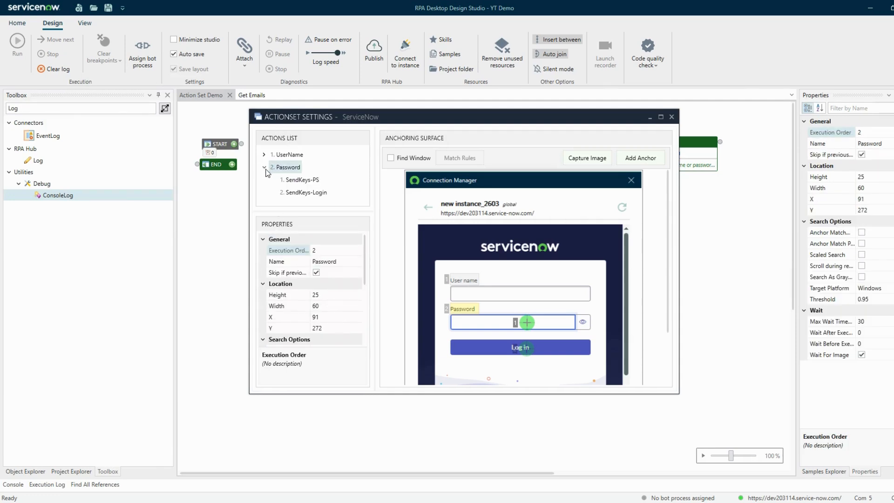
pyautogui.click(286, 182)
pyautogui.click(358, 327)
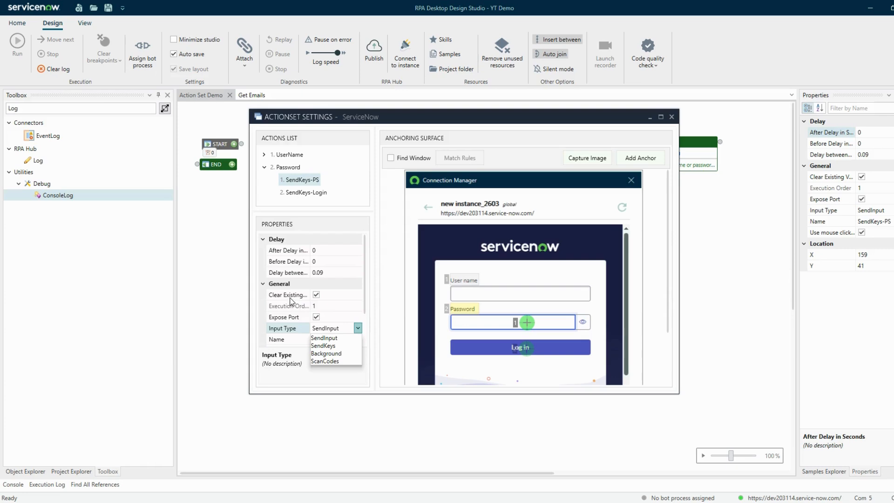
pyautogui.click(591, 441)
pyautogui.scroll(-3, 563, 277)
pyautogui.scroll(3, 560, 296)
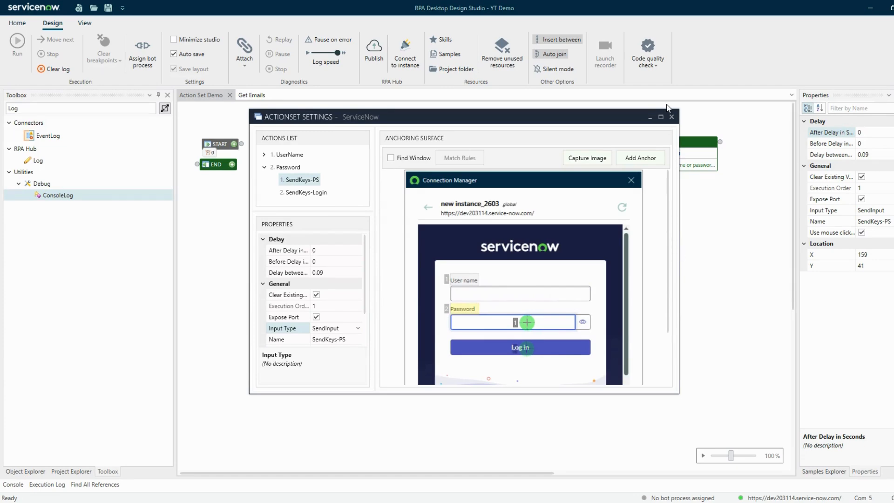
# Maximize the ActionSet settings, add a Get Table action to the UserName anchor, and place its marker at about X 292, Y 73.
pyautogui.click(662, 117)
pyautogui.rightClick(498, 255)
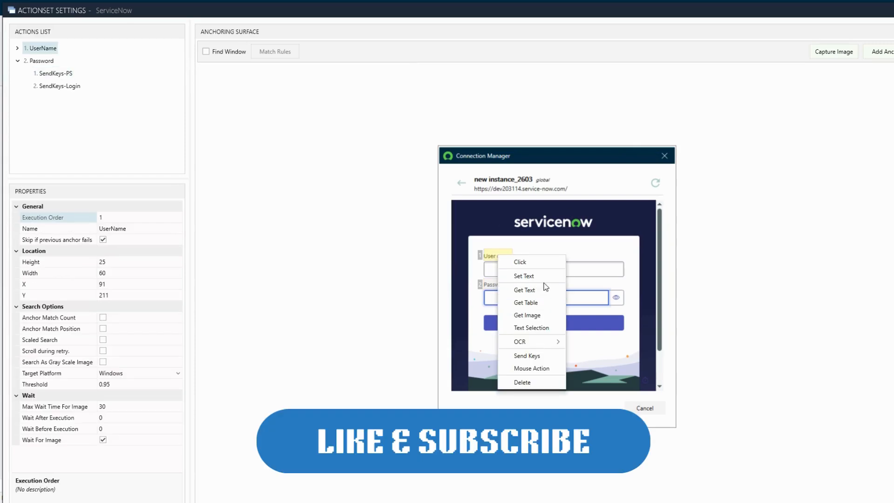
pyautogui.click(537, 302)
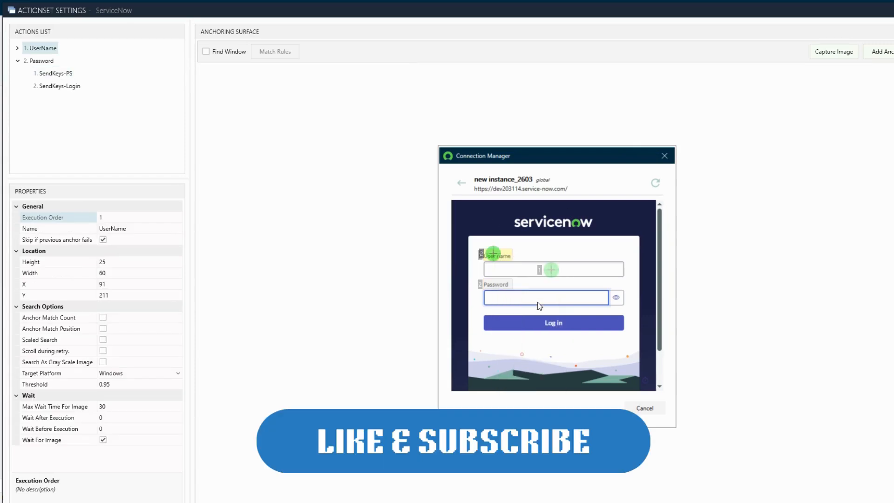
pyautogui.moveTo(580, 268); pyautogui.dragTo(627, 284)
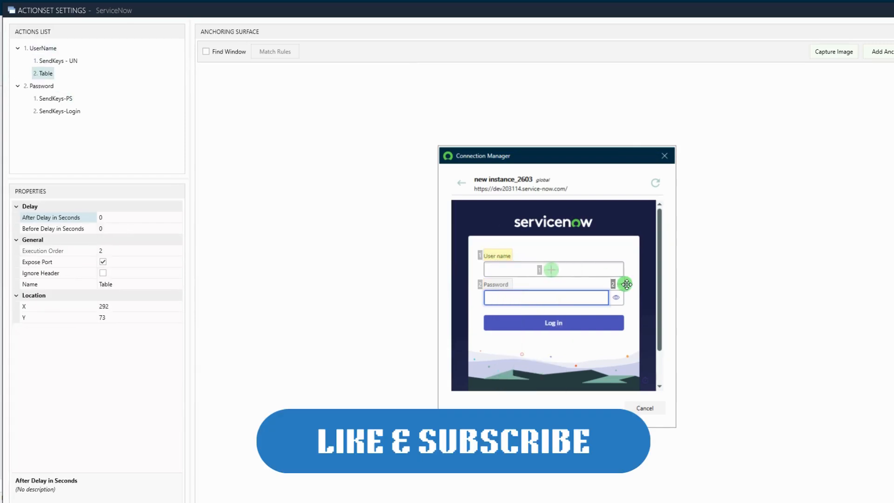
# Delete the Table action from the UserName anchor and confirm removing its associated connections.
pyautogui.rightClick(627, 284)
pyautogui.click(666, 293)
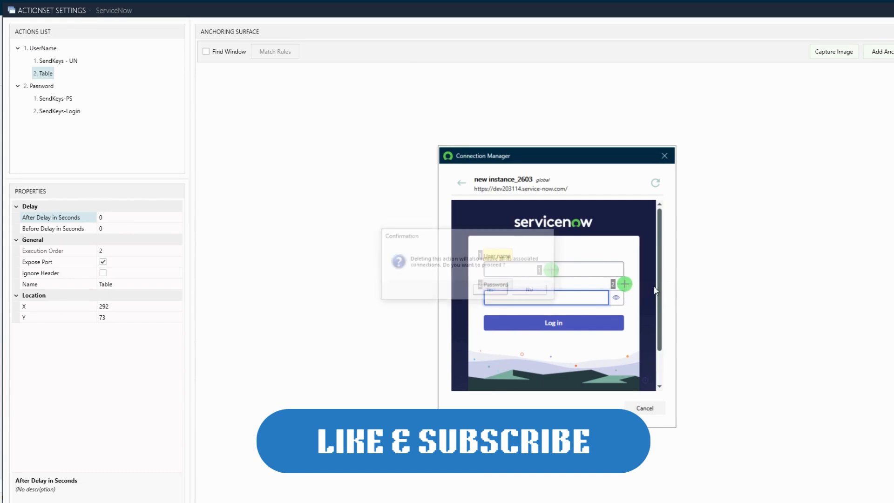
pyautogui.click(491, 291)
# Examine the OCR actions offered for the UserName anchor.
pyautogui.rightClick(505, 256)
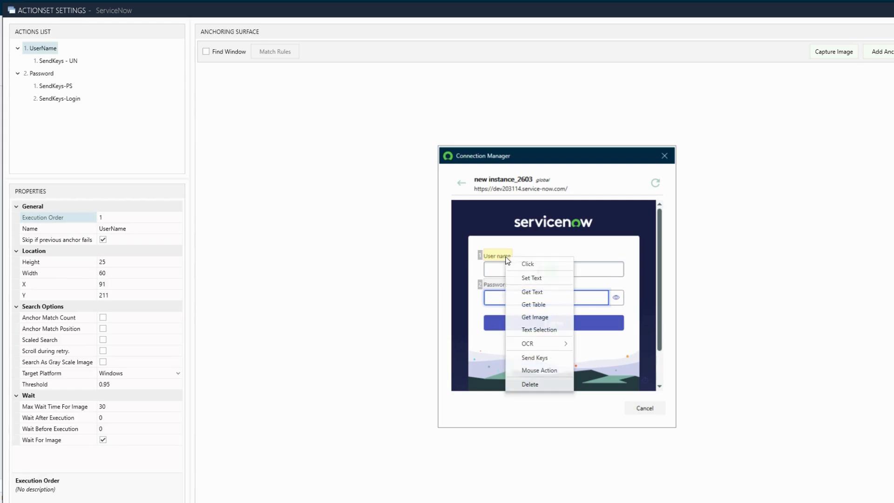
pyautogui.moveTo(542, 343)
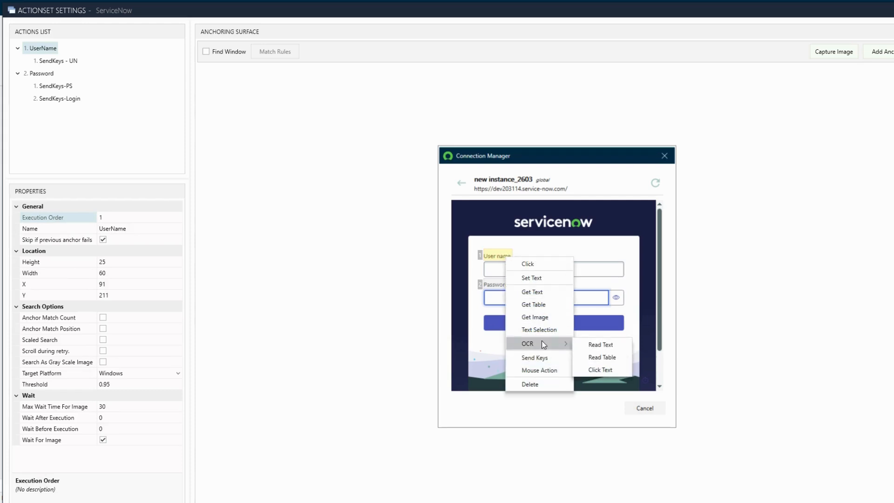